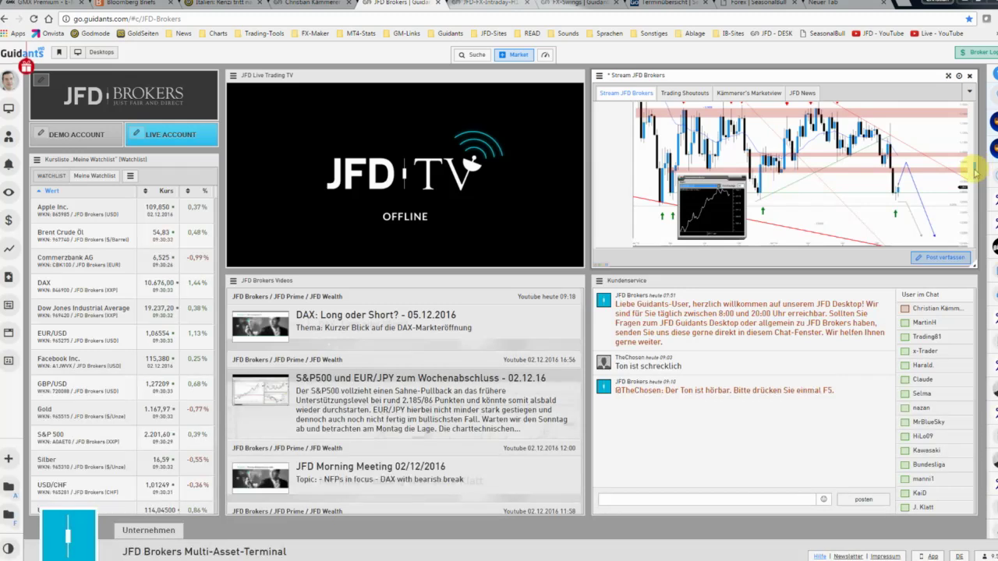
# Step: Enlarge the EUR/USD weekly chart image from the JFD Brokers stream post
pyautogui.scroll(1, 975, 166)
pyautogui.moveTo(975, 164); pyautogui.dragTo(977, 130)
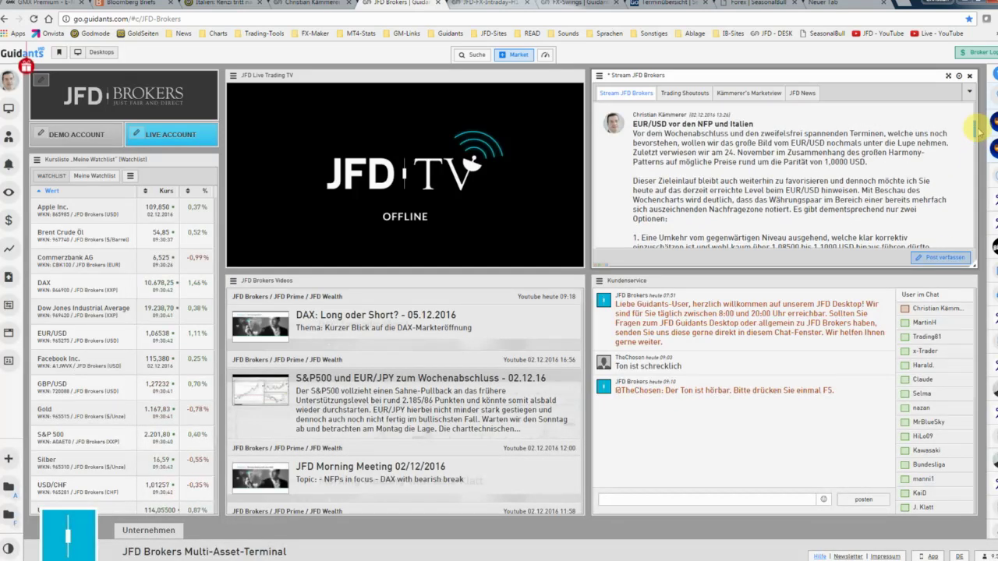
pyautogui.moveTo(977, 131); pyautogui.dragTo(974, 173)
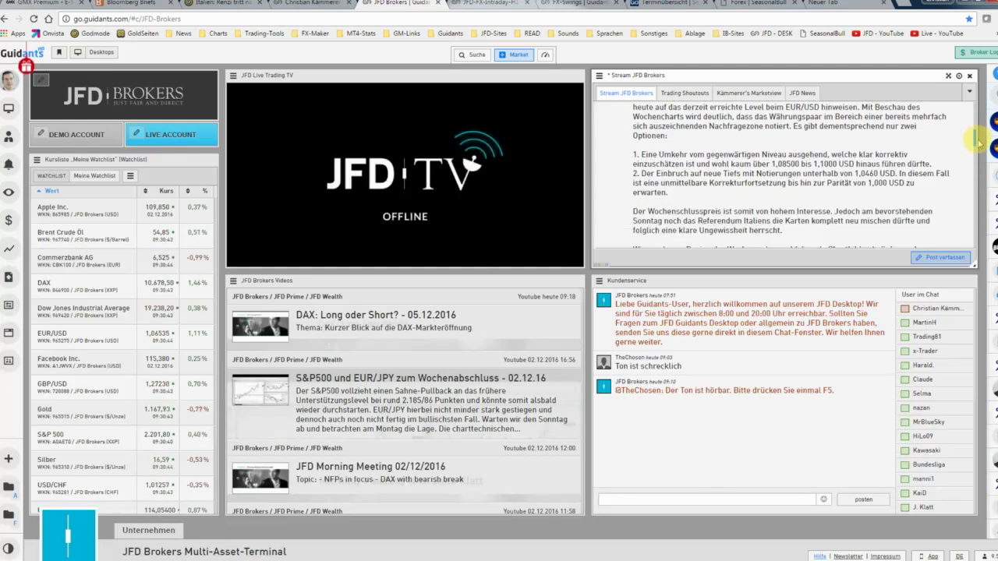
pyautogui.click(869, 160)
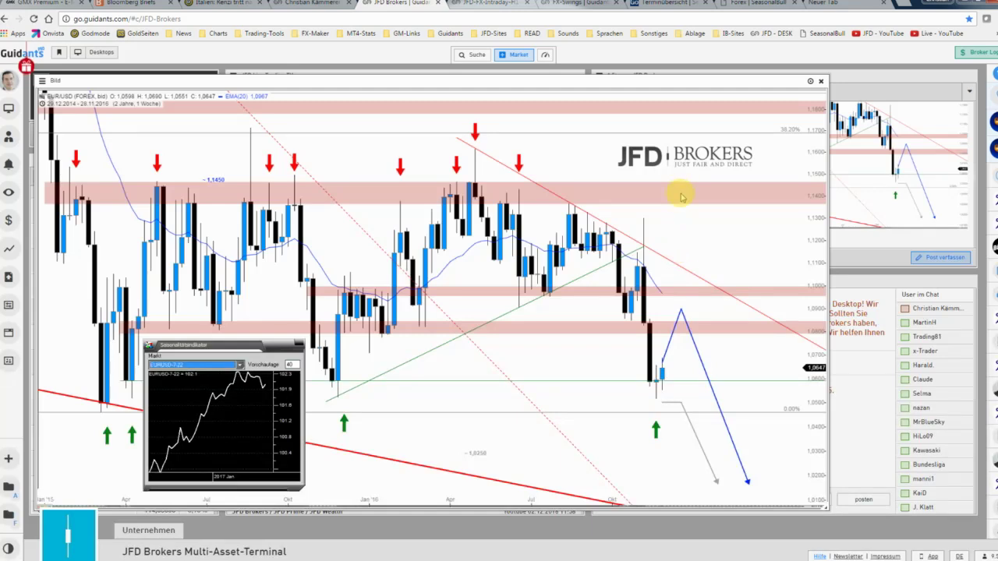
# Step: Switch to the FX-Swings desktop and maximize the GBP/CAD chart window
pyautogui.click(558, 5)
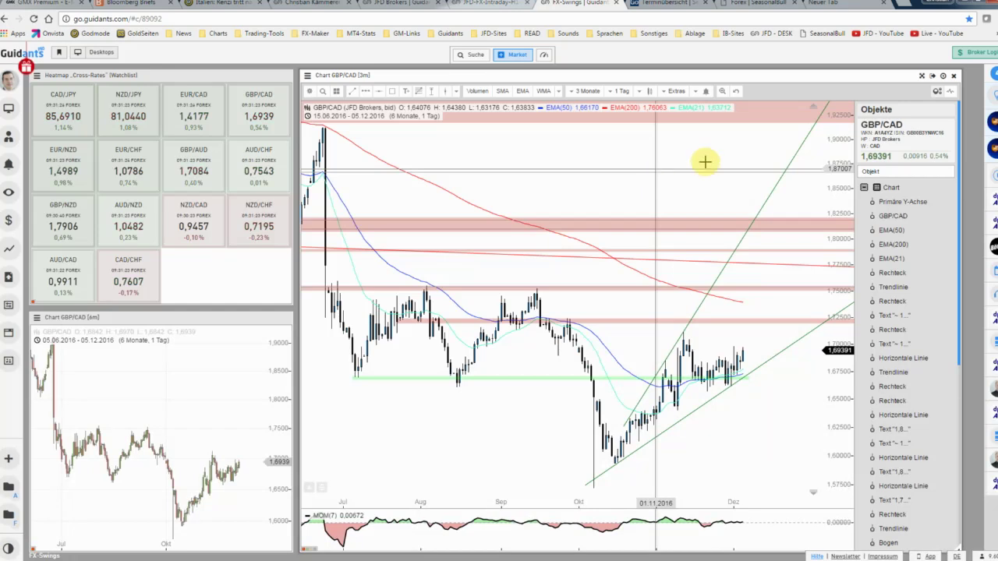
pyautogui.click(924, 77)
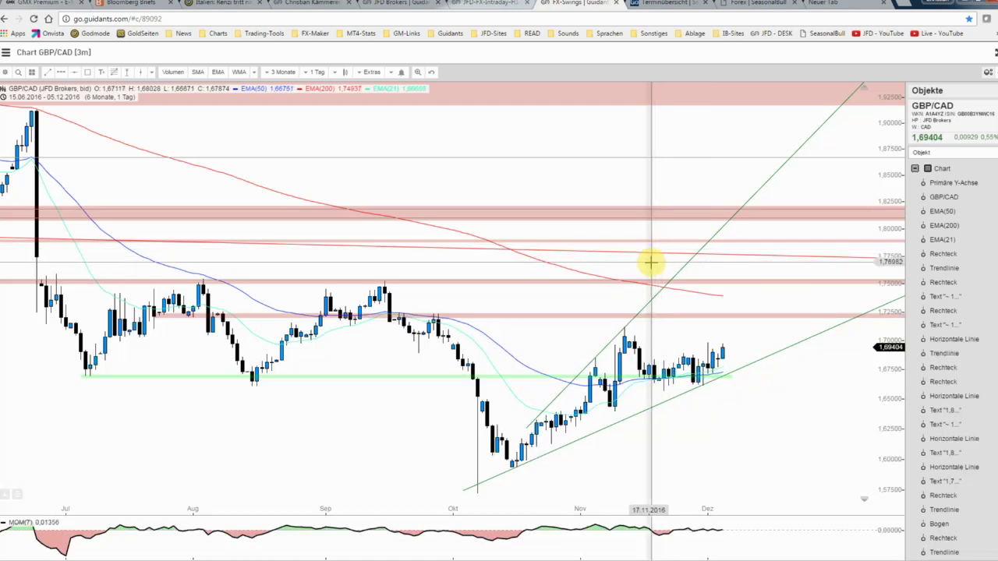
pyautogui.click(648, 263)
pyautogui.scroll(-2, 650, 263)
pyautogui.scroll(-1, 650, 264)
pyautogui.scroll(-1, 650, 264)
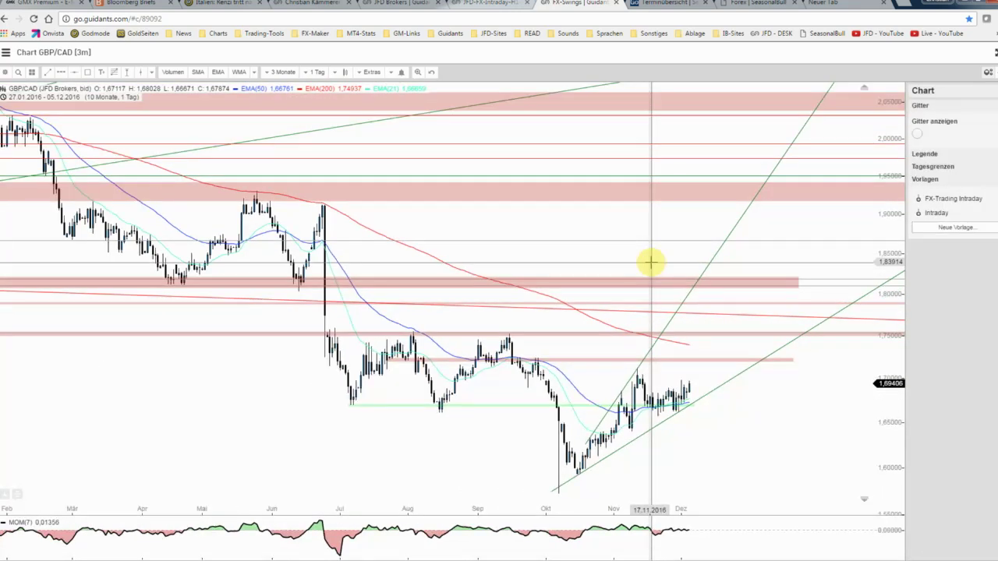
pyautogui.scroll(-1, 651, 265)
pyautogui.scroll(-1, 652, 268)
pyautogui.scroll(-1, 652, 267)
pyautogui.scroll(-1, 652, 268)
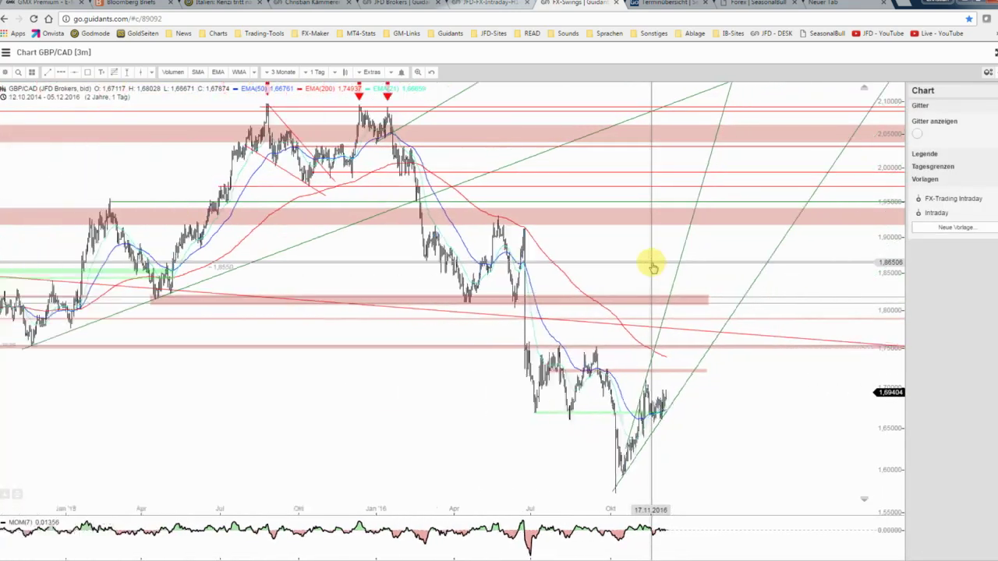
pyautogui.scroll(-1, 653, 267)
pyautogui.scroll(-1, 653, 267)
pyautogui.scroll(-2, 650, 265)
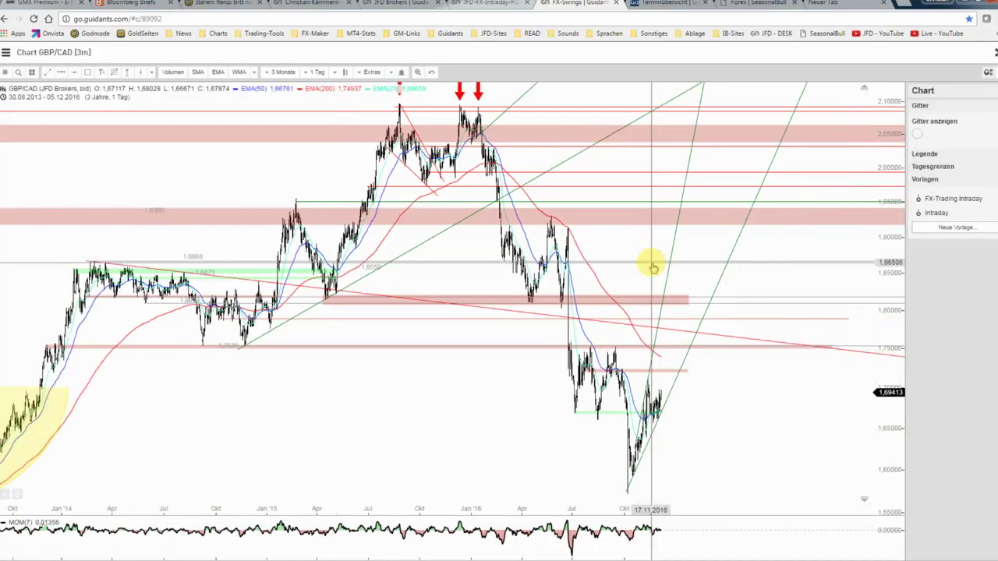
pyautogui.scroll(-1, 650, 265)
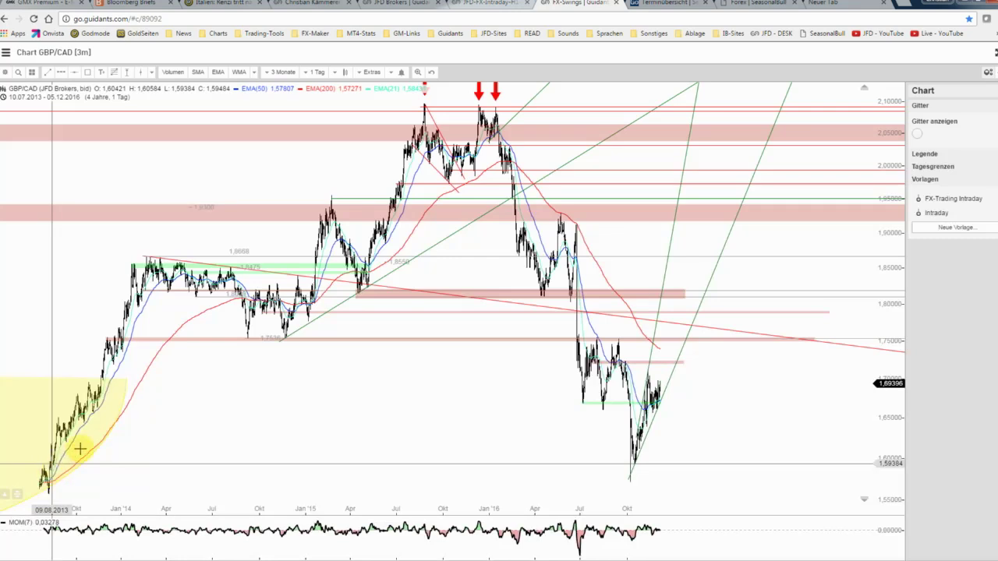
pyautogui.scroll(1, 352, 425)
pyautogui.scroll(1, 552, 449)
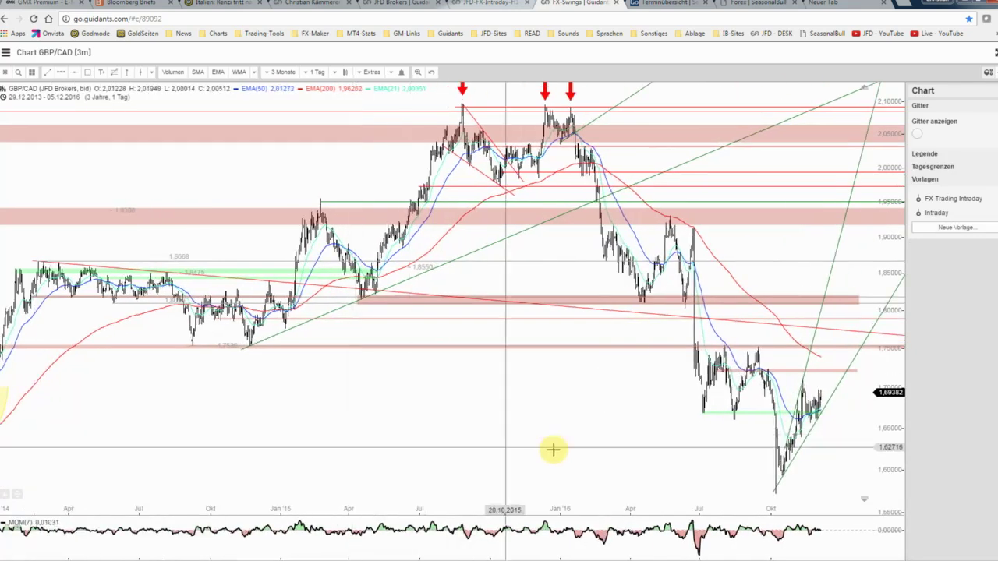
pyautogui.scroll(1, 719, 424)
pyautogui.scroll(1, 681, 427)
pyautogui.scroll(1, 535, 423)
pyautogui.scroll(1, 607, 423)
pyautogui.scroll(1, 619, 428)
pyautogui.scroll(1, 653, 433)
pyautogui.scroll(1, 651, 432)
pyautogui.scroll(1, 595, 434)
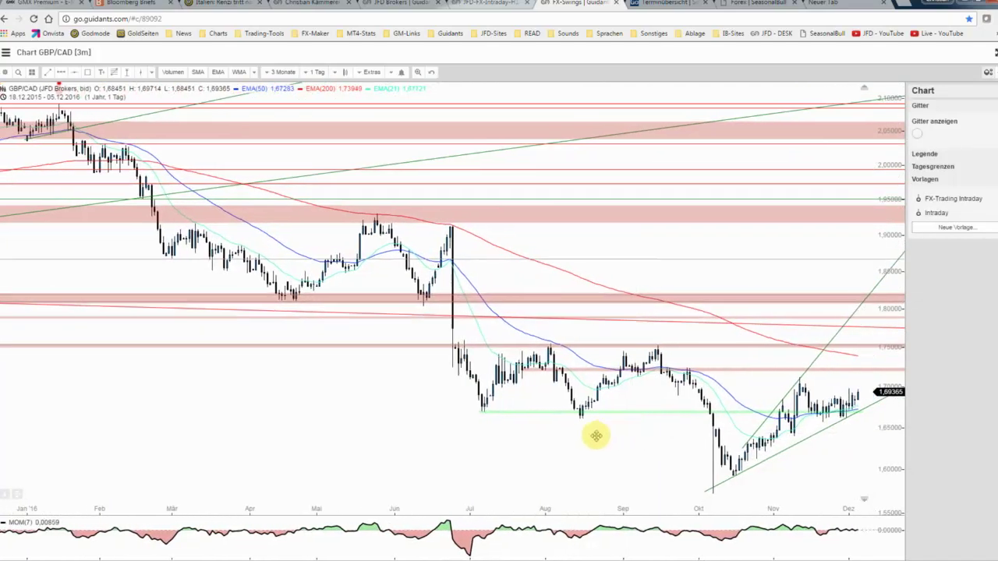
pyautogui.scroll(1, 479, 434)
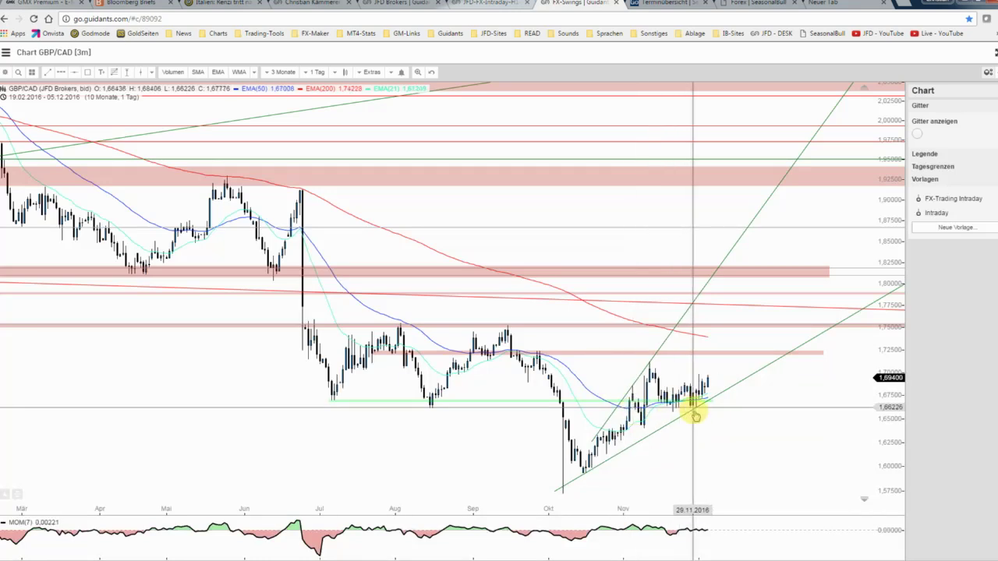
pyautogui.scroll(1, 753, 409)
pyautogui.scroll(1, 753, 409)
pyautogui.scroll(1, 754, 409)
pyautogui.scroll(1, 754, 409)
pyautogui.scroll(-2, 754, 409)
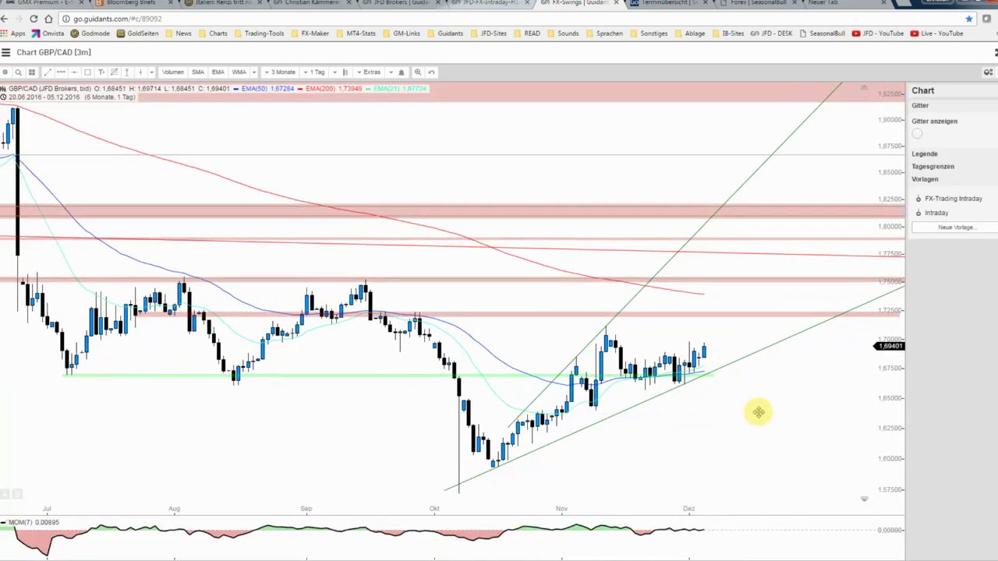
# Step: Stretch the green 1.67 support zone rightward to the chart's right edge
pyautogui.click(390, 375)
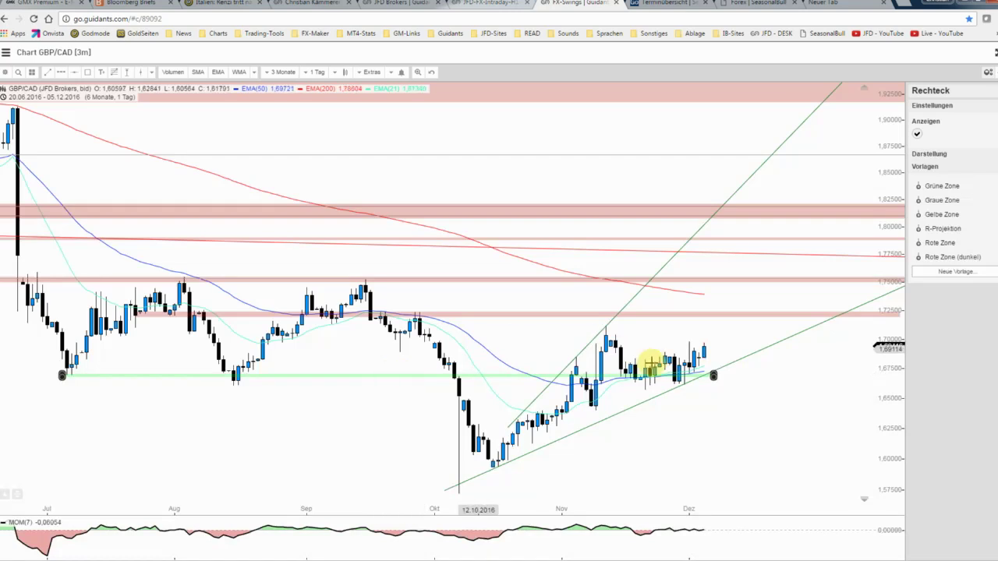
pyautogui.moveTo(714, 379); pyautogui.dragTo(865, 380)
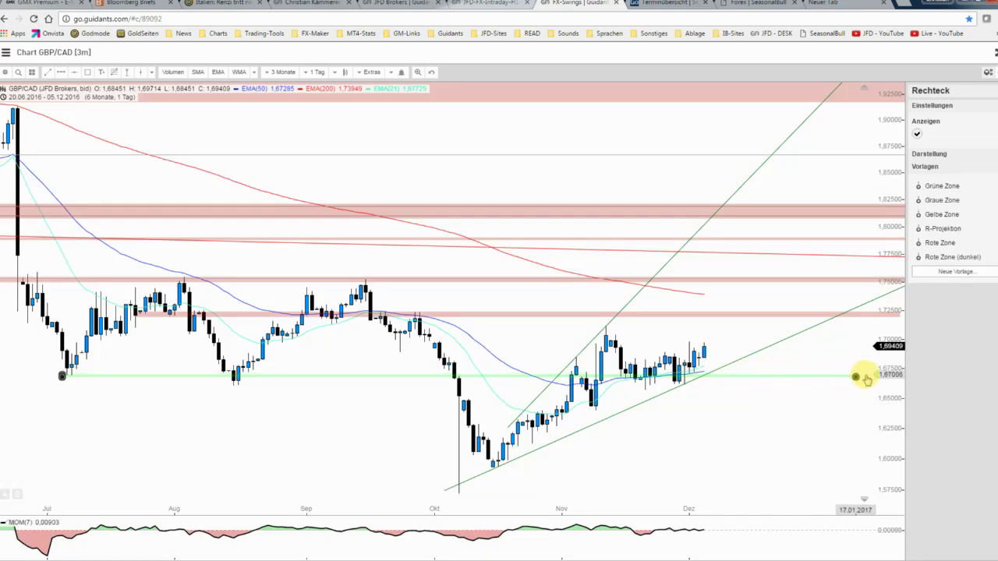
pyautogui.moveTo(865, 379); pyautogui.dragTo(879, 374)
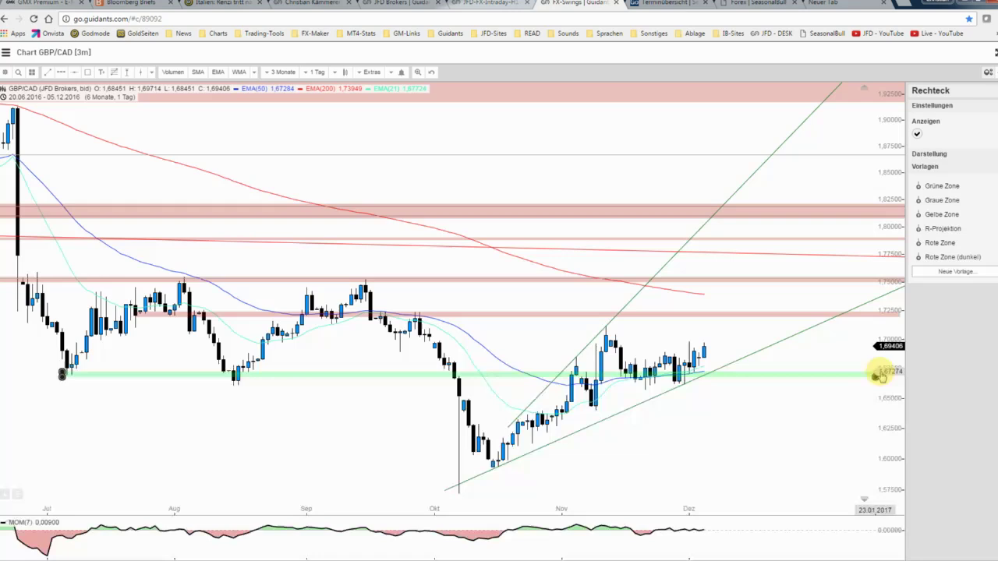
pyautogui.click(829, 368)
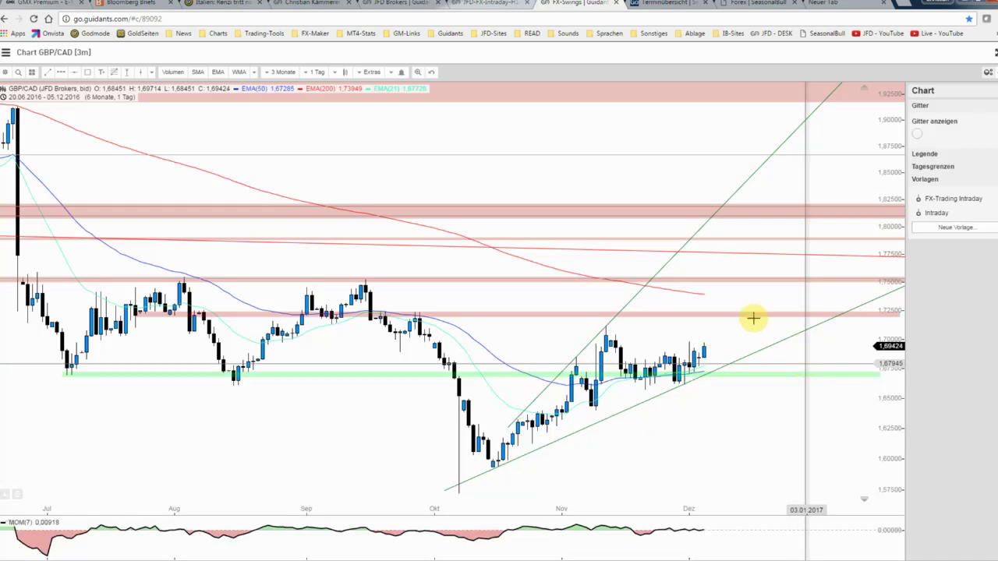
# Step: Draw a red, non-extended trendline from the September high down to the rising green trendline
pyautogui.click(48, 72)
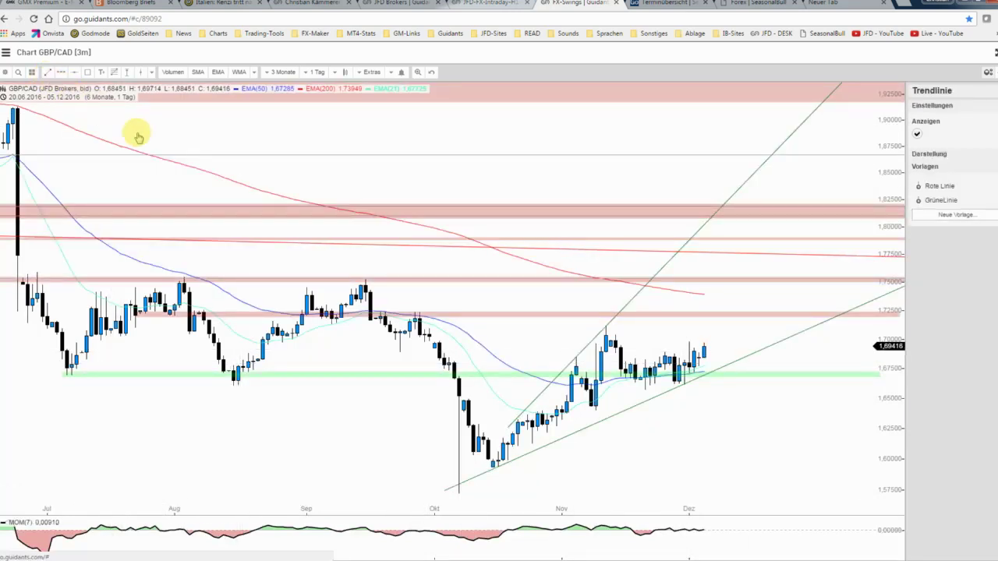
pyautogui.click(364, 285)
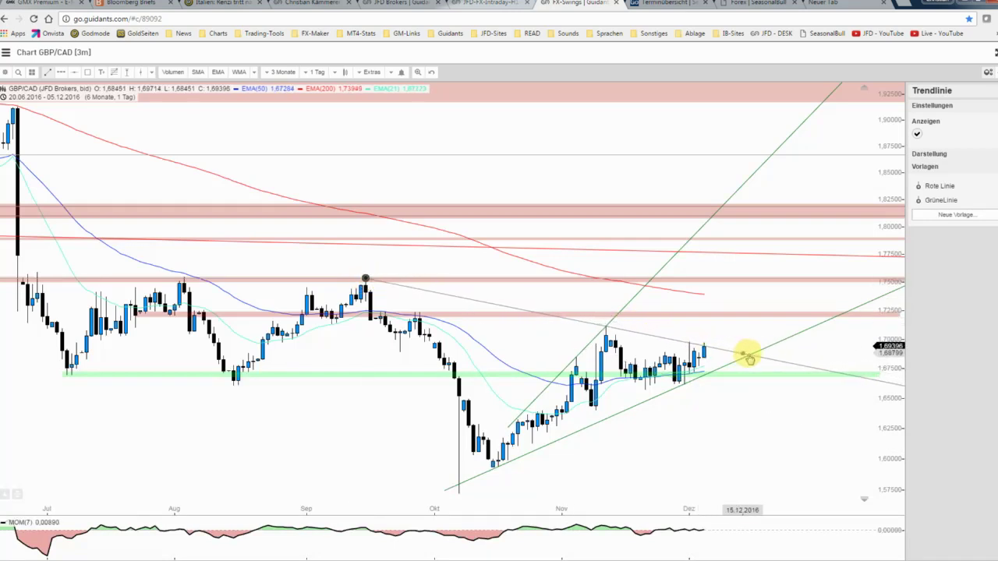
pyautogui.click(752, 356)
pyautogui.click(946, 187)
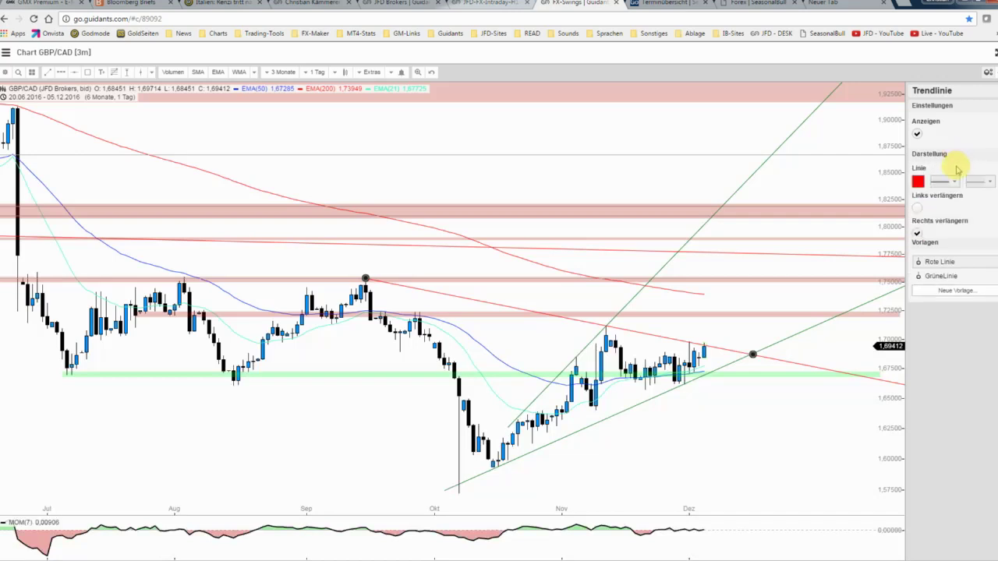
pyautogui.click(918, 236)
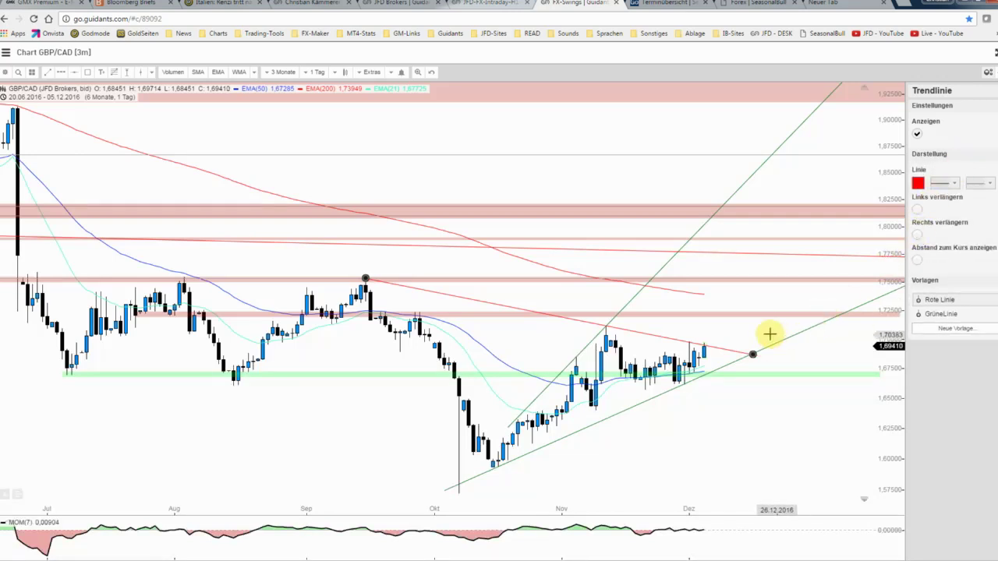
pyautogui.click(769, 336)
pyautogui.moveTo(412, 289); pyautogui.dragTo(338, 275)
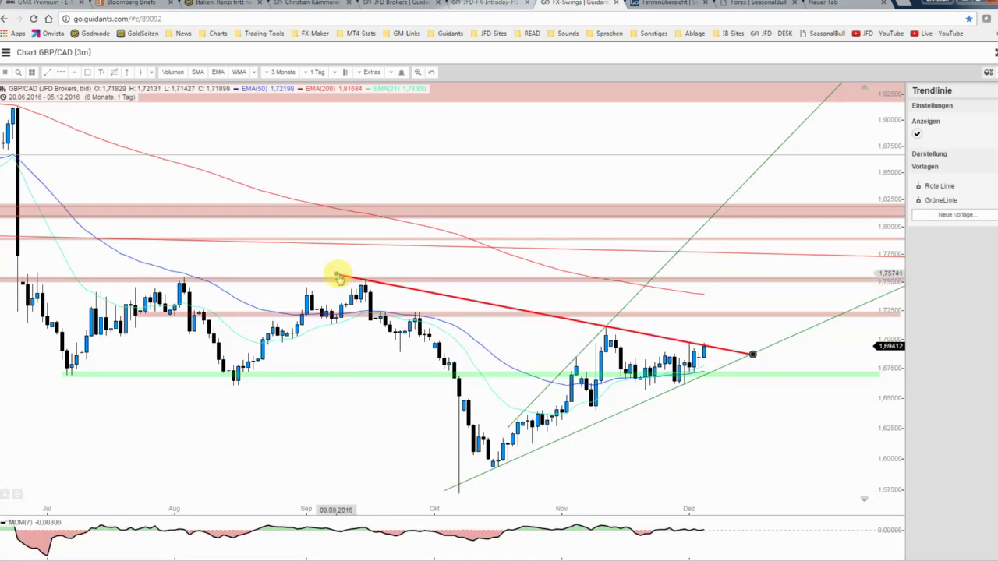
pyautogui.click(795, 456)
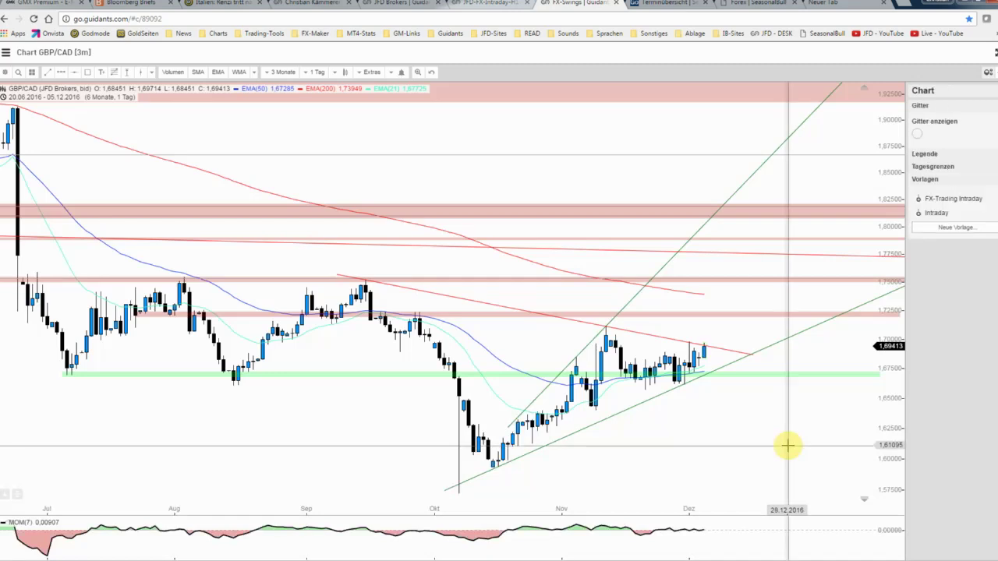
# Step: Raise the green support zone to about 1.6703, then zoom back out to five months
pyautogui.scroll(1, 788, 445)
pyautogui.scroll(1, 787, 445)
pyautogui.scroll(1, 788, 445)
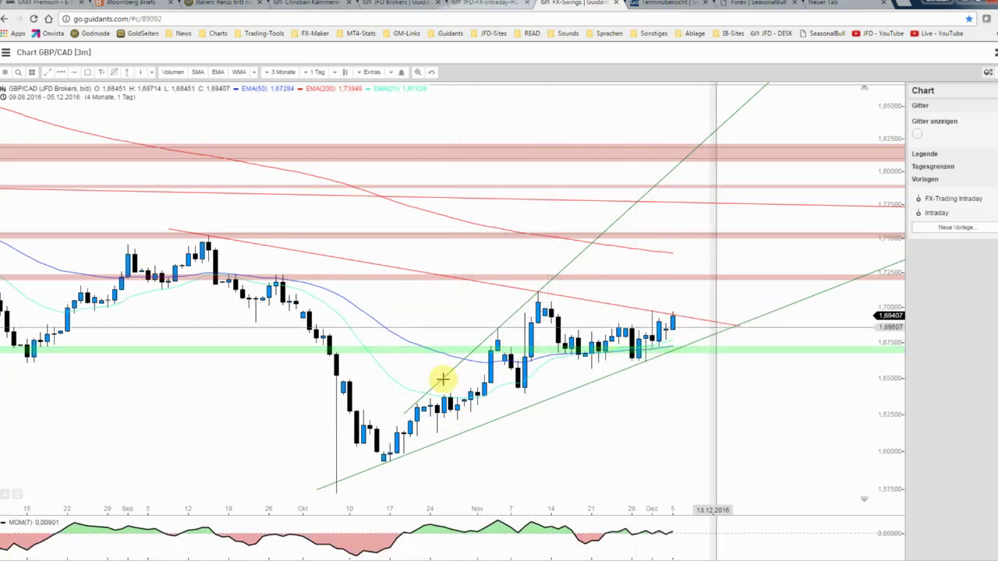
pyautogui.scroll(-1, 833, 364)
pyautogui.moveTo(834, 360); pyautogui.dragTo(837, 359)
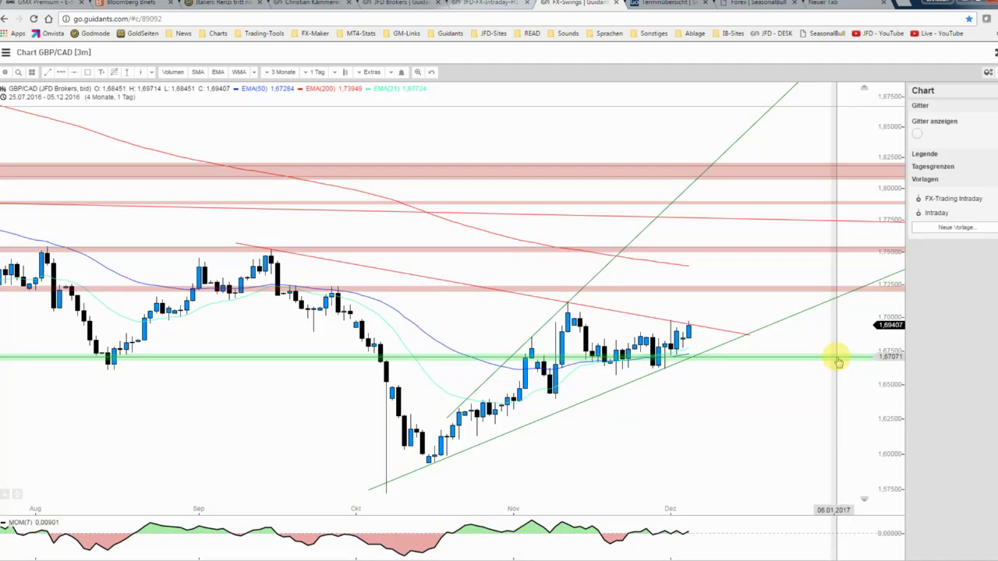
pyautogui.moveTo(837, 360); pyautogui.dragTo(834, 361)
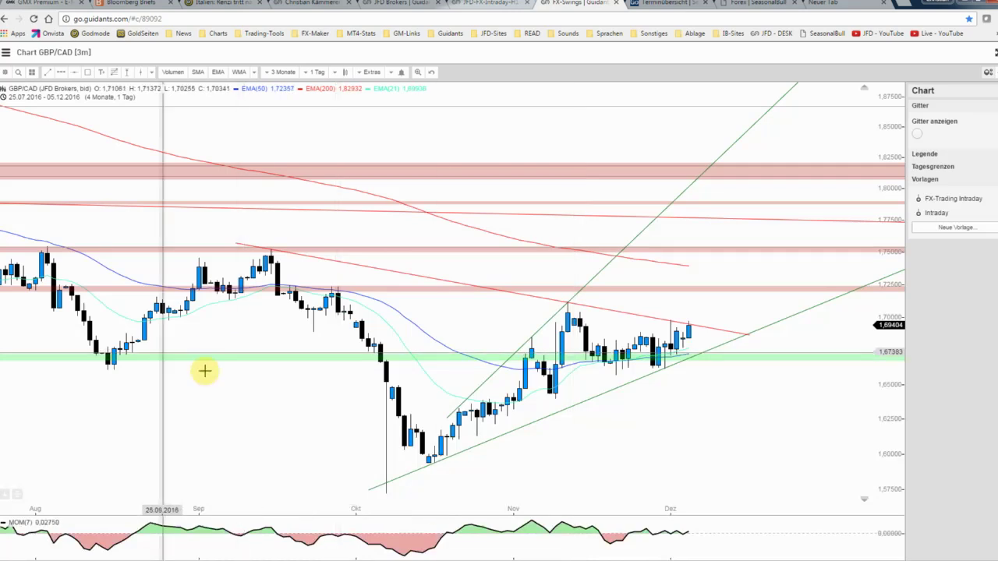
pyautogui.scroll(-1, 214, 376)
pyautogui.scroll(-1, 213, 378)
pyautogui.scroll(-1, 213, 377)
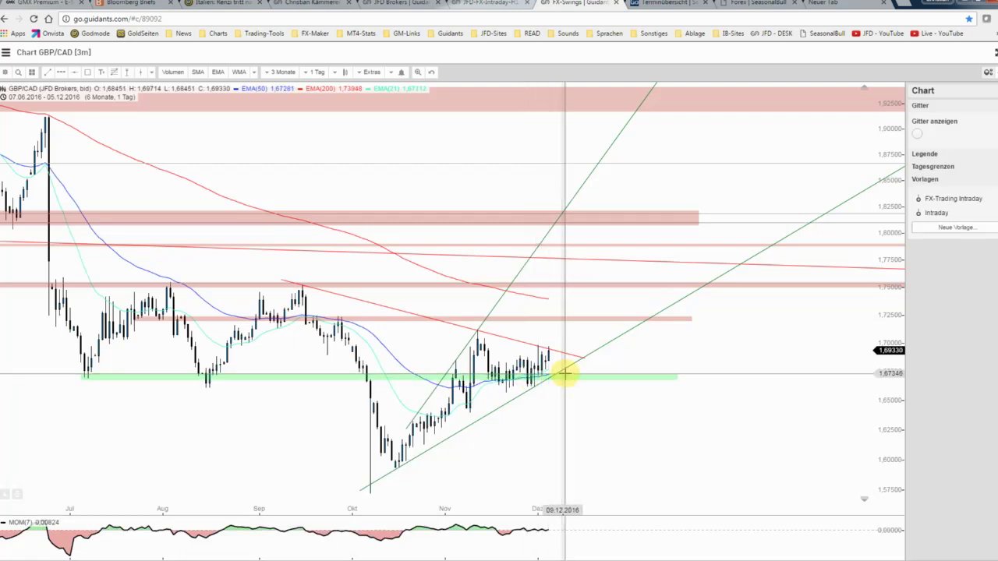
pyautogui.scroll(3, 577, 372)
pyautogui.scroll(-2, 647, 374)
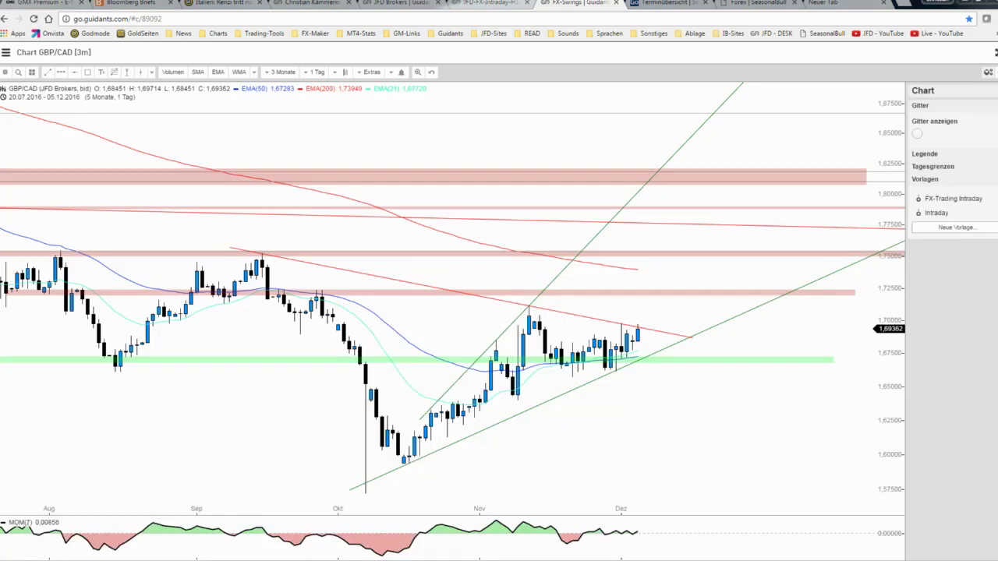
# Step: Bring the GBPCAD seasonal report over the chart and return to its summary: 21 trades, 76.19% profitable
pyautogui.moveTo(0, 98); pyautogui.dragTo(195, 101)
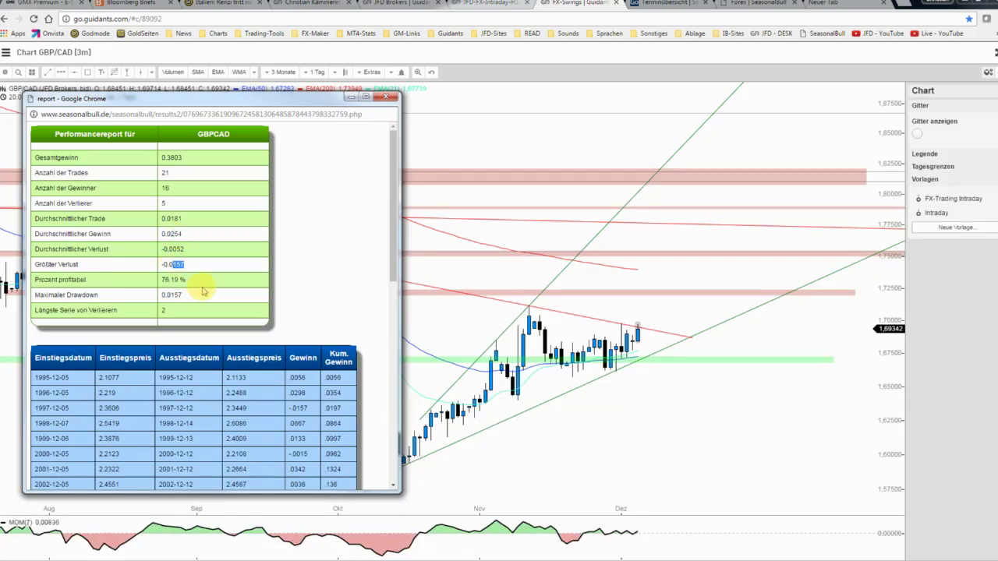
pyautogui.moveTo(391, 170); pyautogui.dragTo(383, 381)
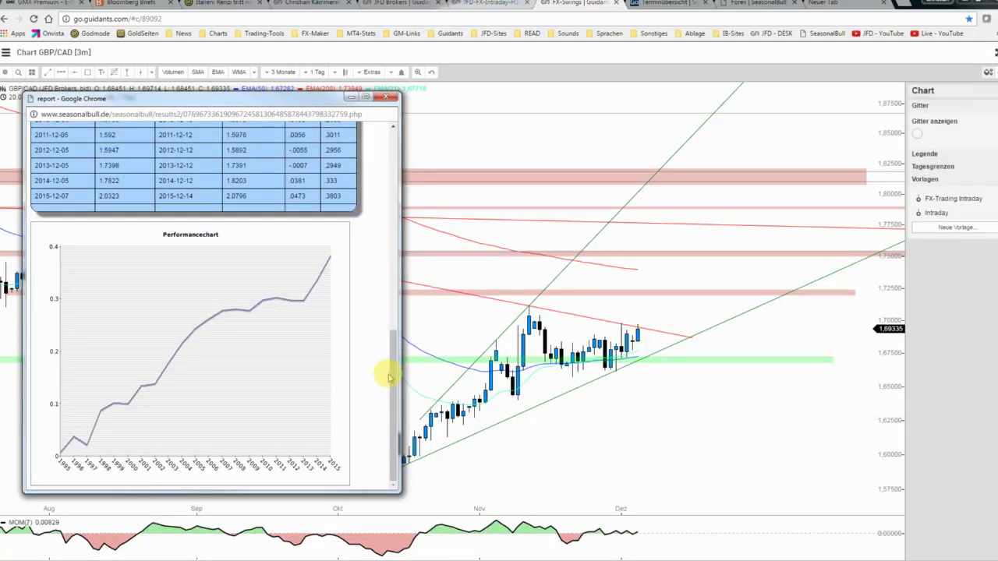
pyautogui.moveTo(395, 377); pyautogui.dragTo(373, 151)
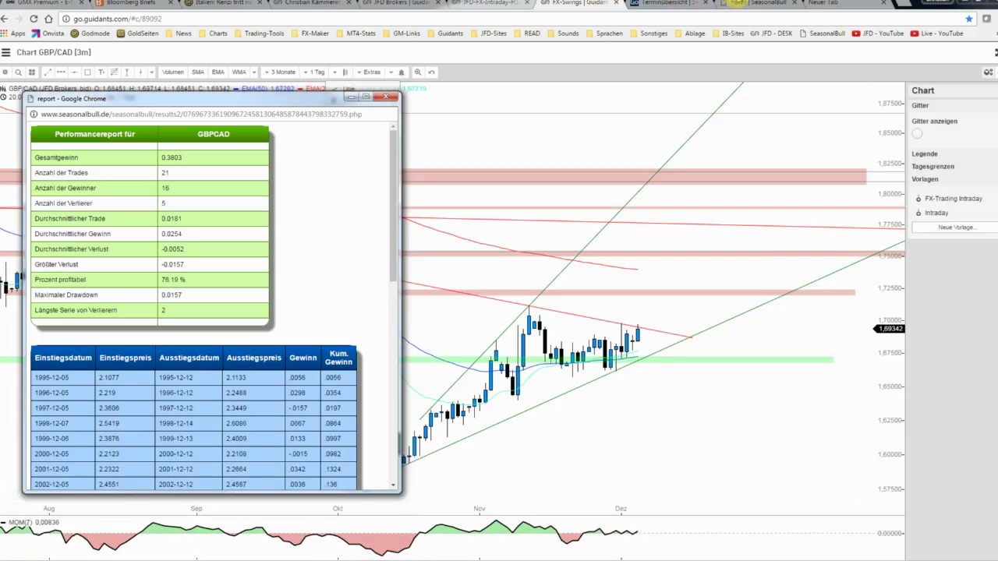
pyautogui.click(385, 97)
# Step: Check the GBPCAD24 exit date 2016-12-12 in the SeasonalBull Forex table, then return to Guidants
pyautogui.click(752, 3)
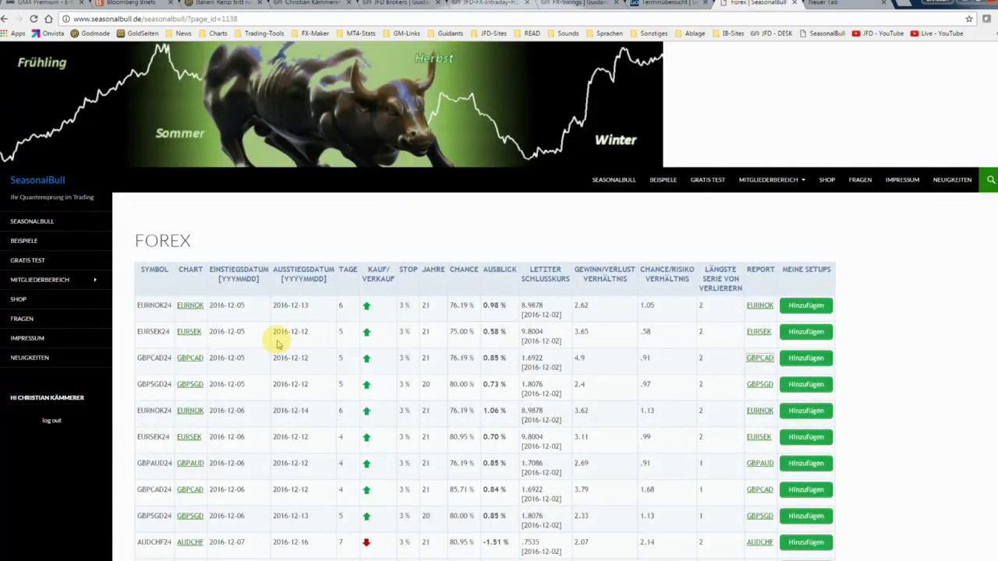
pyautogui.moveTo(309, 333); pyautogui.dragTo(295, 334)
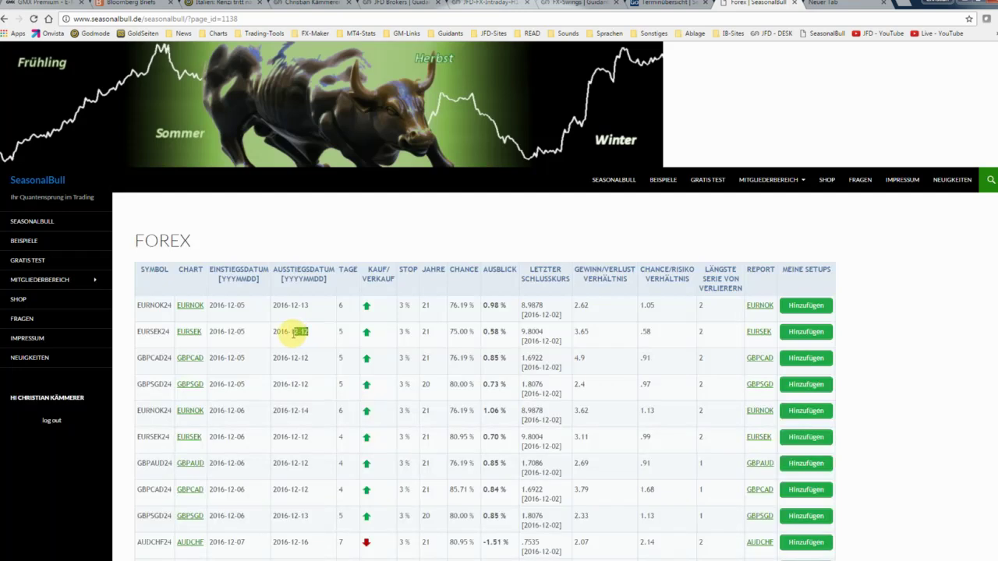
pyautogui.click(307, 372)
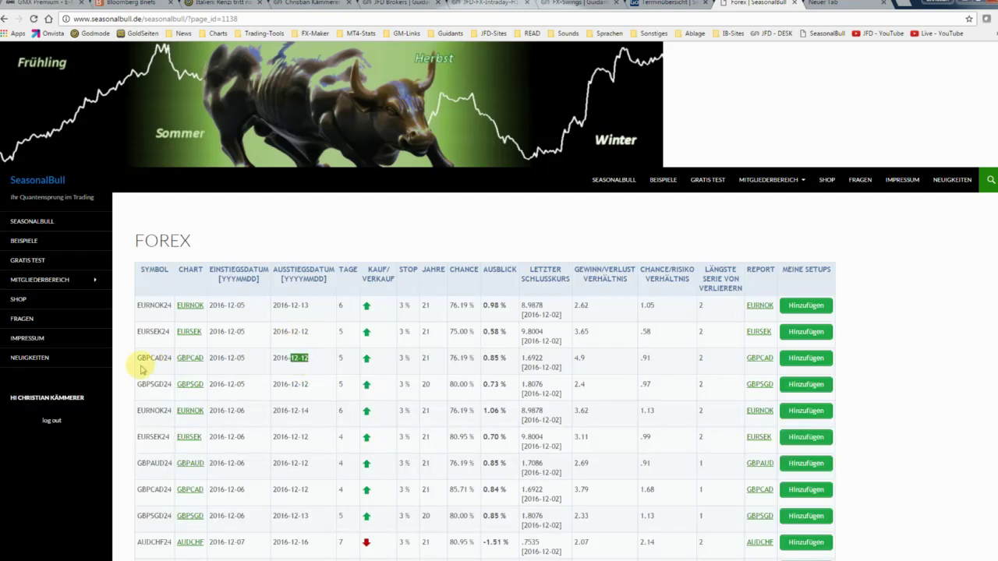
pyautogui.click(555, 3)
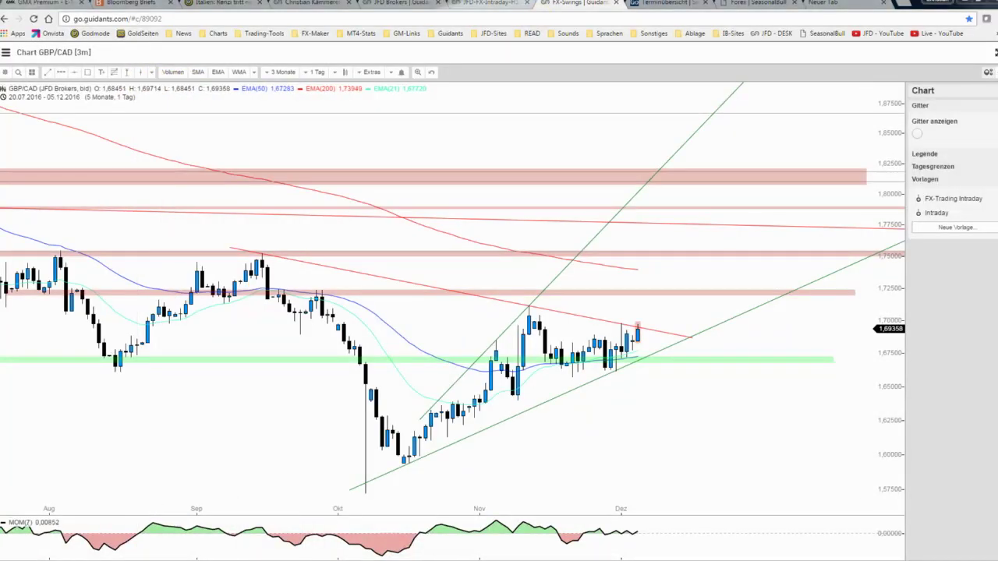
# Step: Add a red W-Linie entry line at 1.69819 on the last candle high
pyautogui.hotkey('alt', 'Tab')
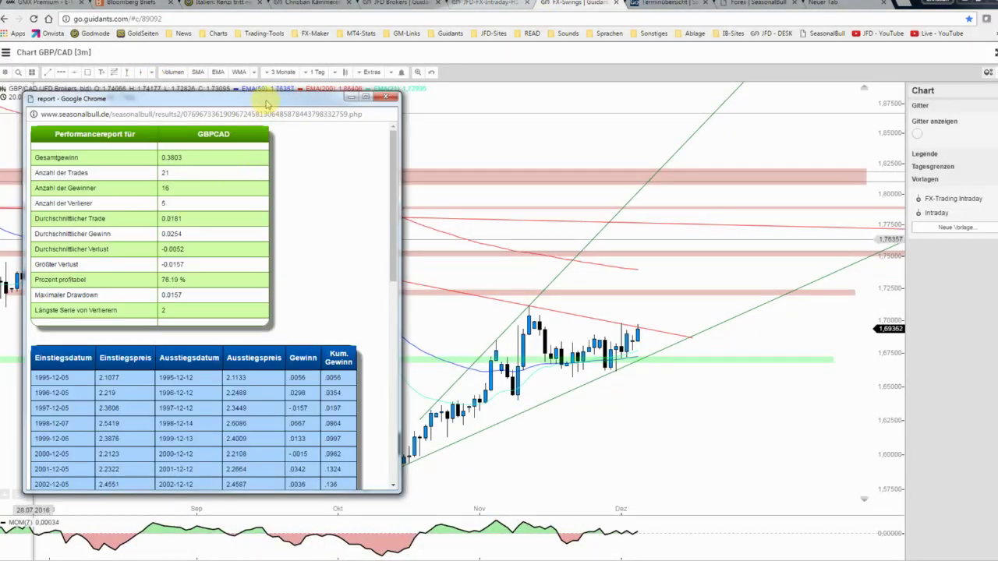
pyautogui.hotkey('alt', 'Tab')
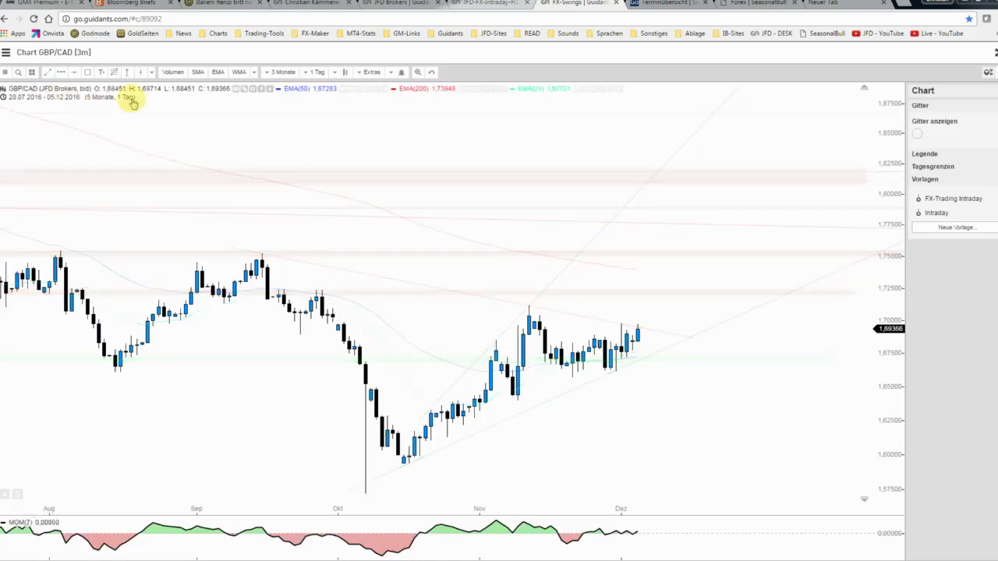
pyautogui.click(126, 71)
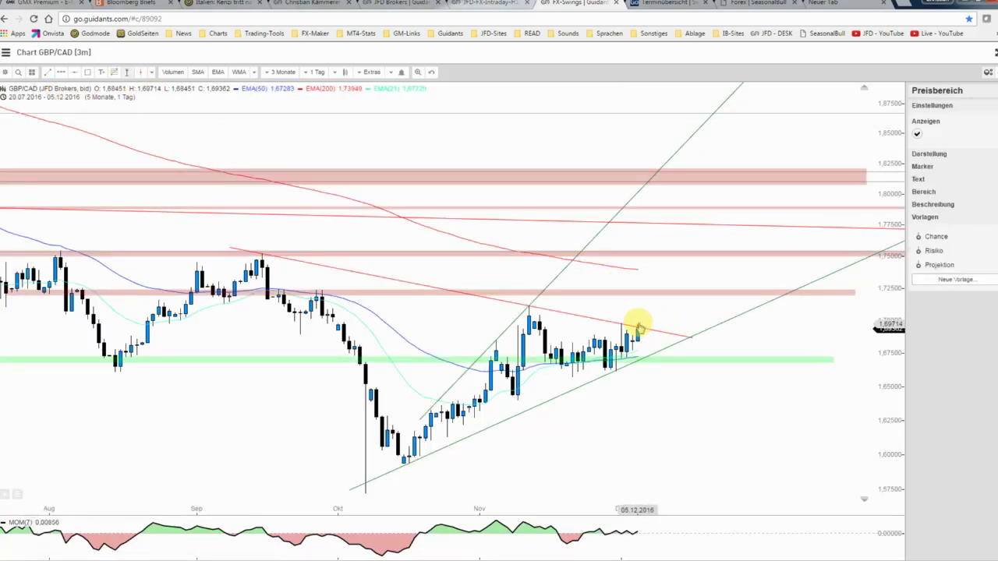
pyautogui.click(74, 72)
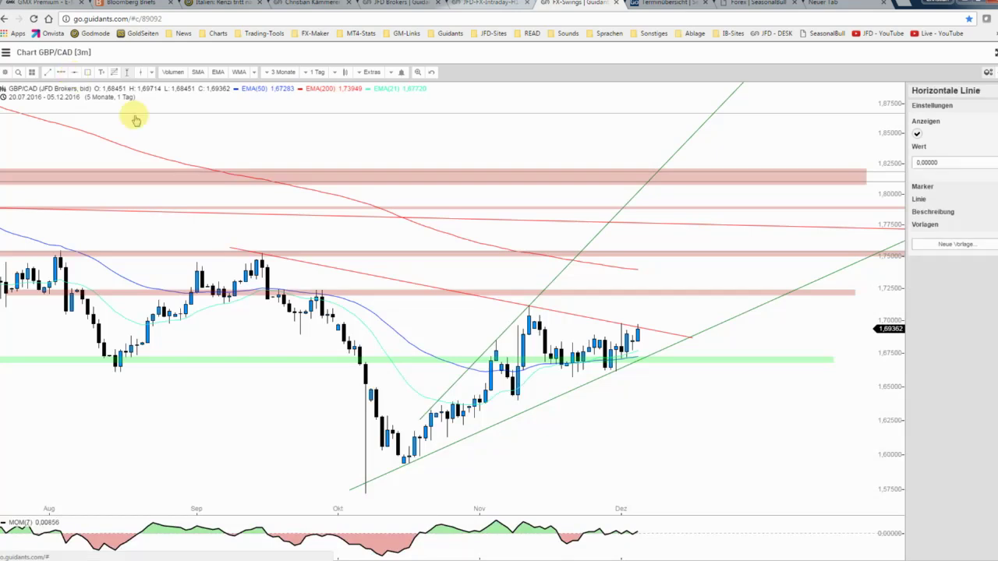
pyautogui.click(621, 323)
pyautogui.click(936, 329)
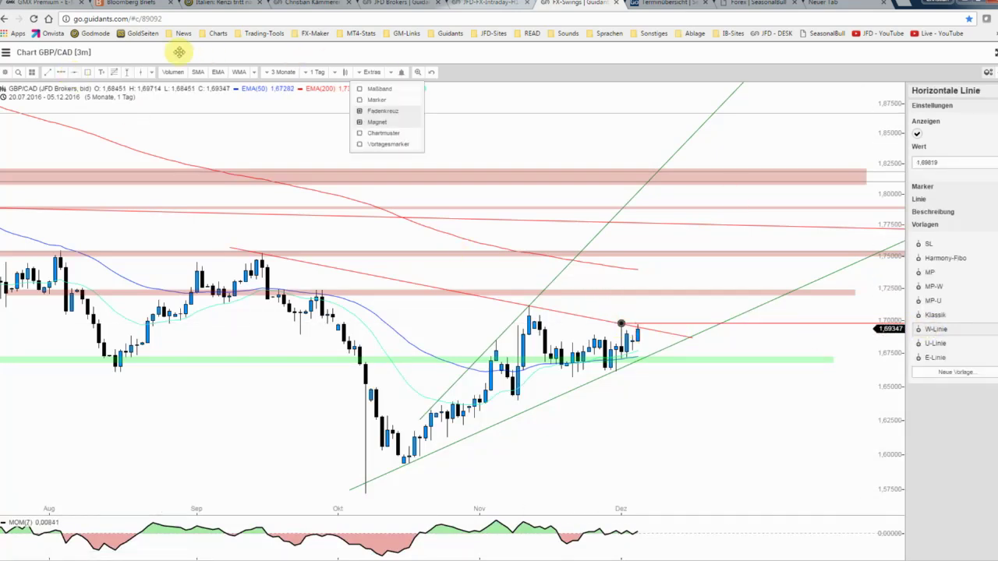
# Step: Draw a green Chance price range from entry up to resistance: 0.02564 (1.51%)
pyautogui.click(126, 72)
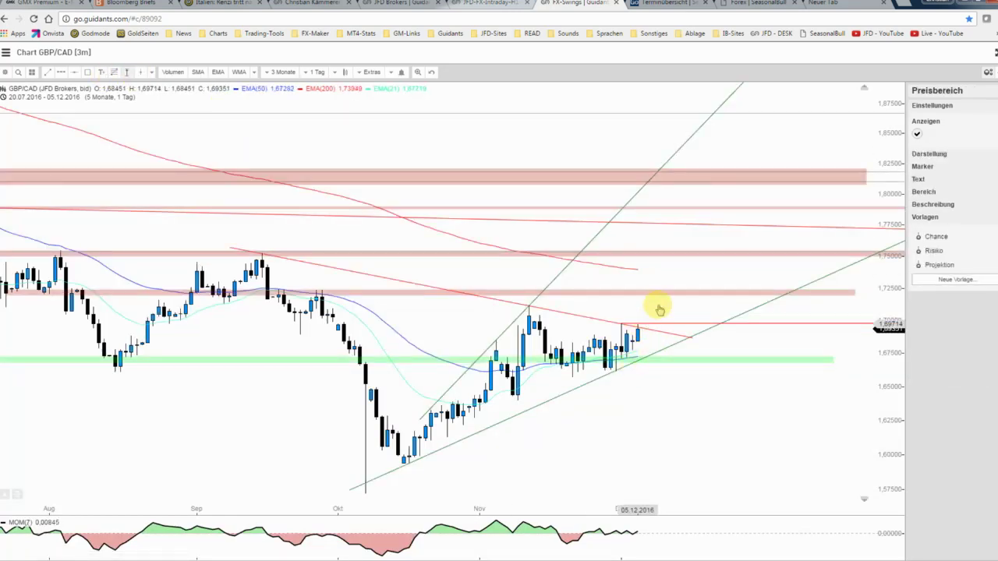
pyautogui.moveTo(650, 316); pyautogui.dragTo(659, 293)
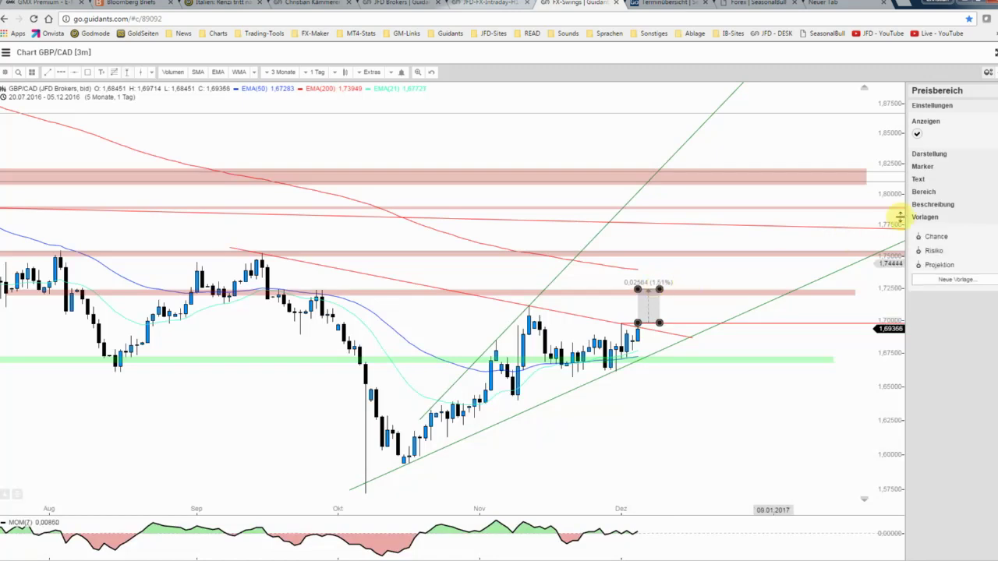
pyautogui.click(938, 254)
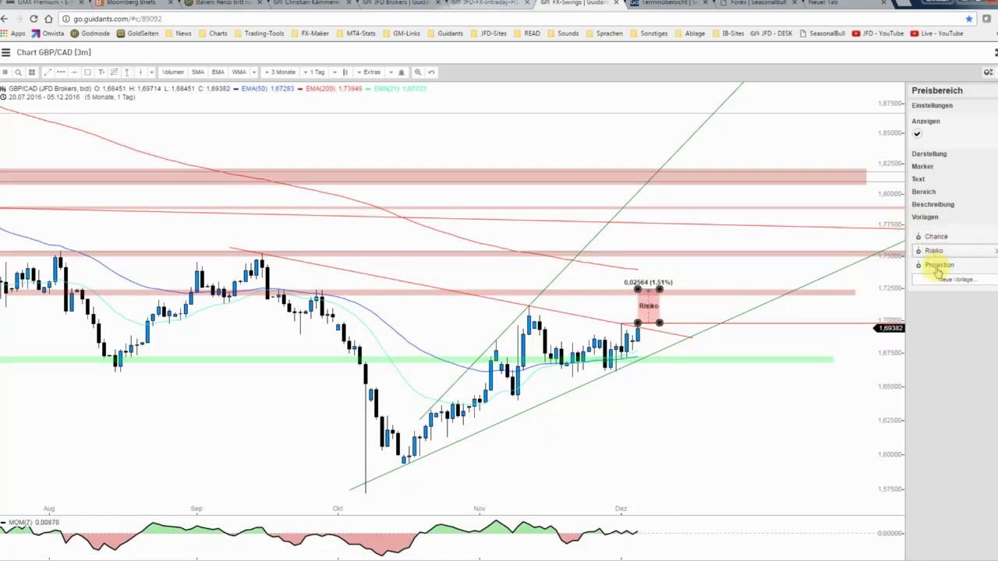
pyautogui.click(936, 239)
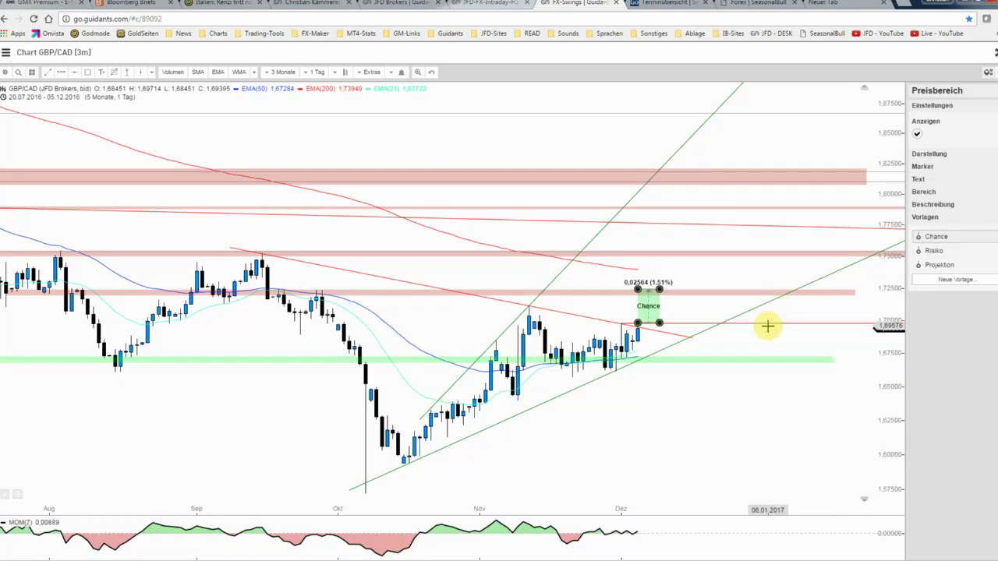
# Step: Draw a red Risiko price range from the entry line down to about 1.683: -0.01568 (-0.92%)
pyautogui.click(768, 322)
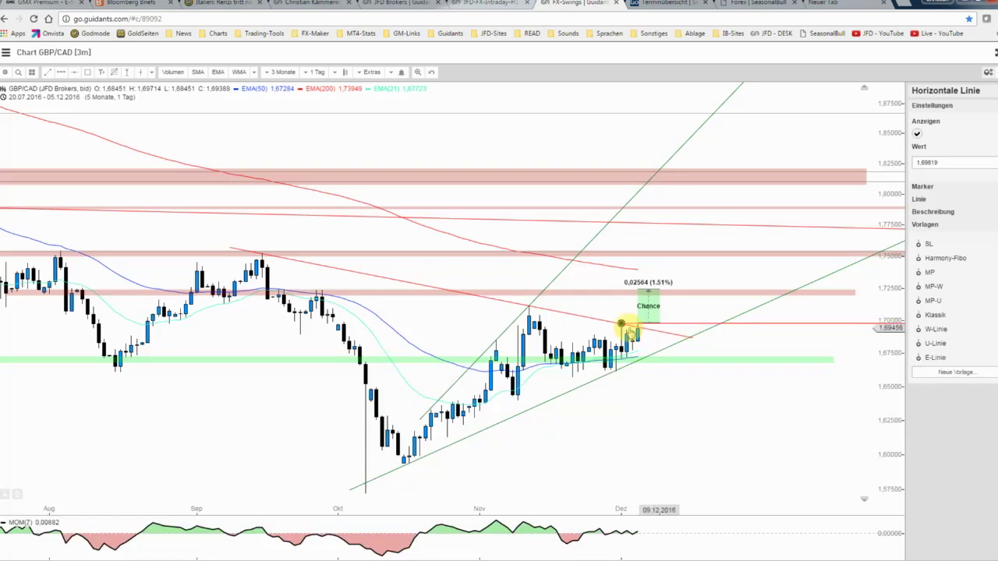
pyautogui.click(621, 315)
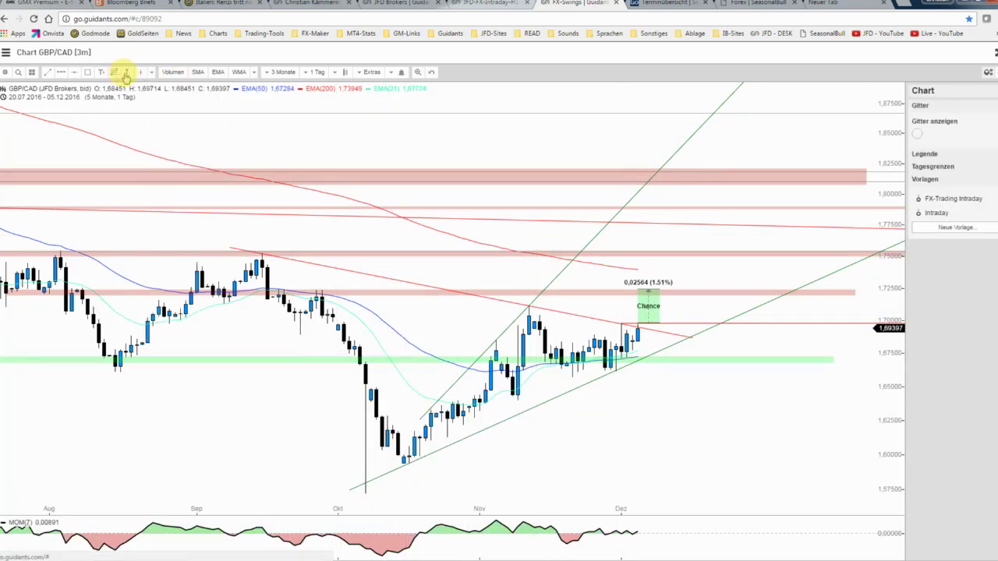
pyautogui.click(126, 76)
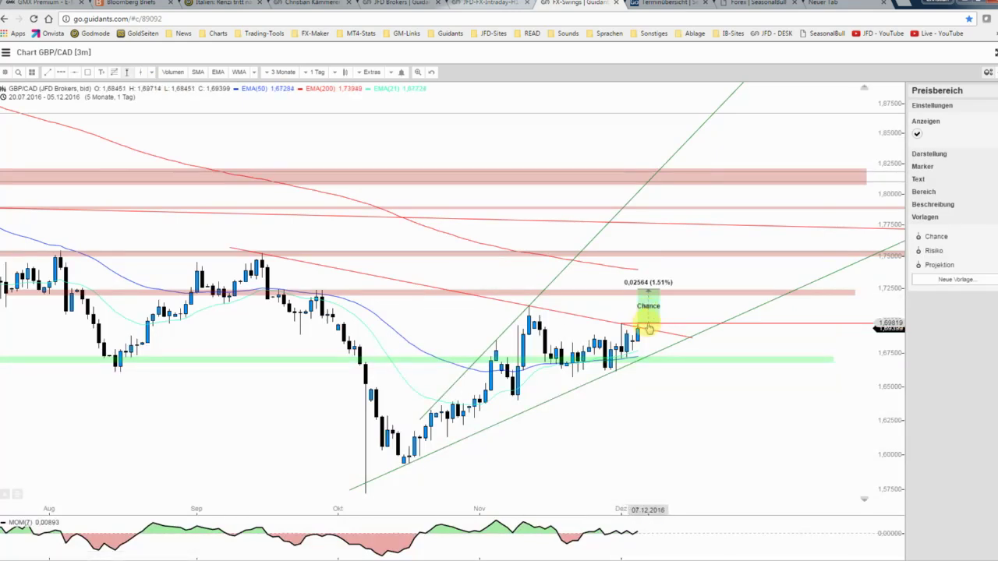
pyautogui.moveTo(659, 333); pyautogui.dragTo(671, 347)
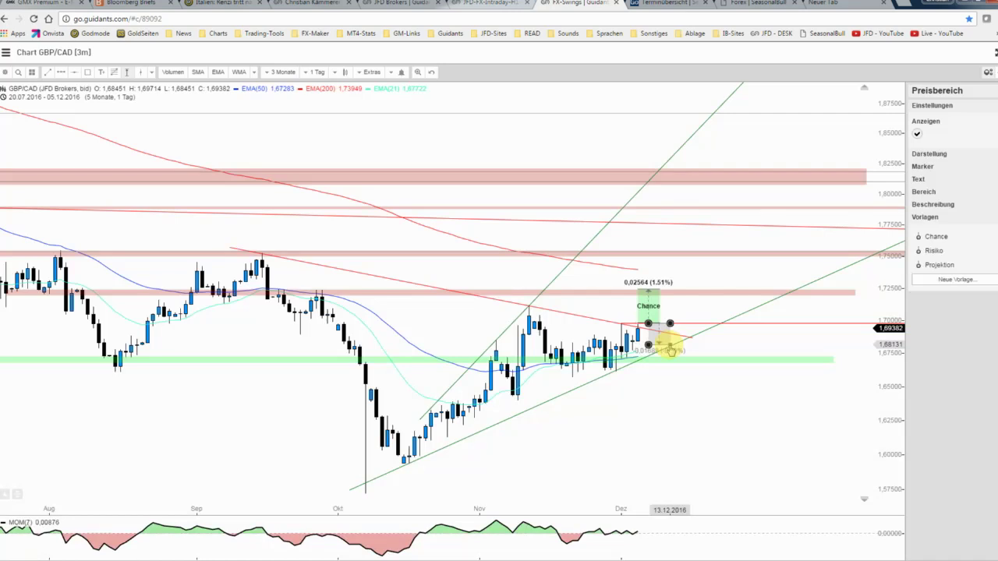
pyautogui.moveTo(670, 348); pyautogui.dragTo(666, 348)
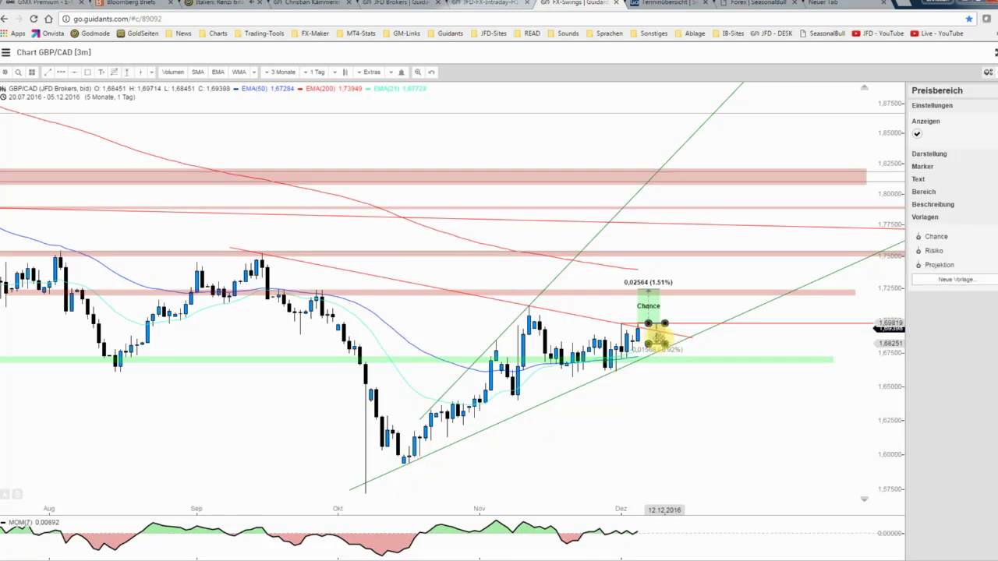
pyautogui.click(932, 251)
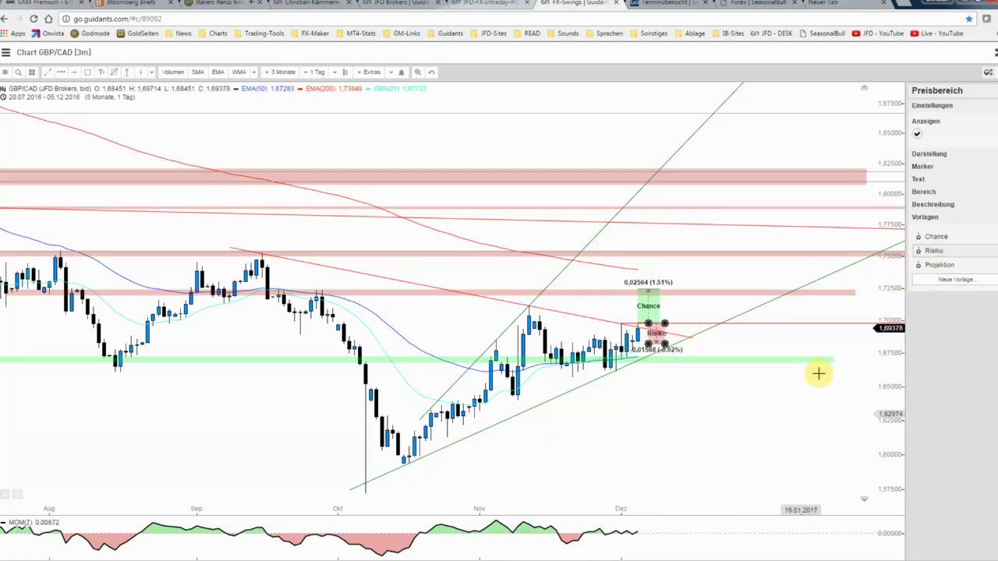
pyautogui.moveTo(819, 374); pyautogui.dragTo(791, 200)
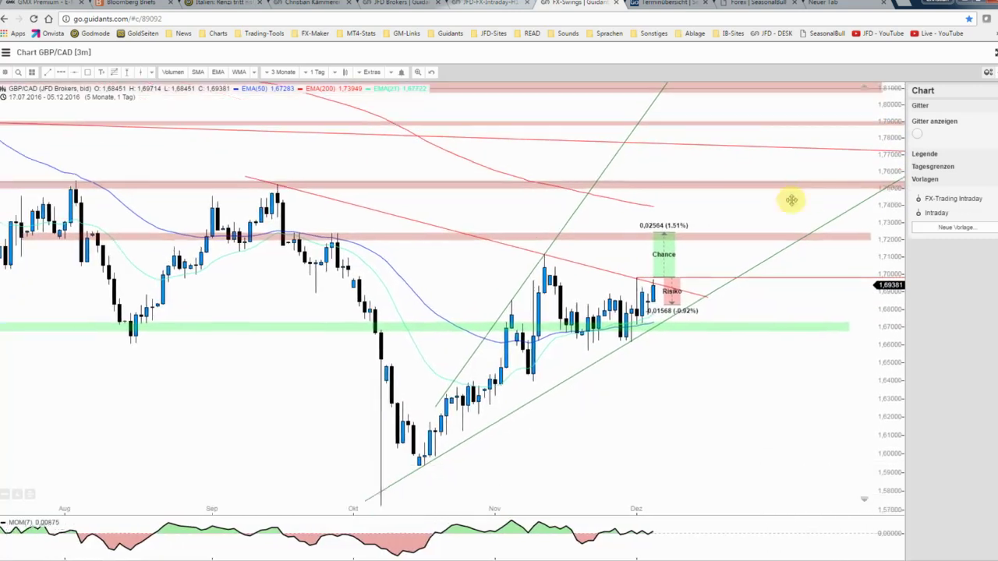
# Step: Place a red SL stop-loss line at 1.66732 just below the green support zone
pyautogui.scroll(5, 795, 206)
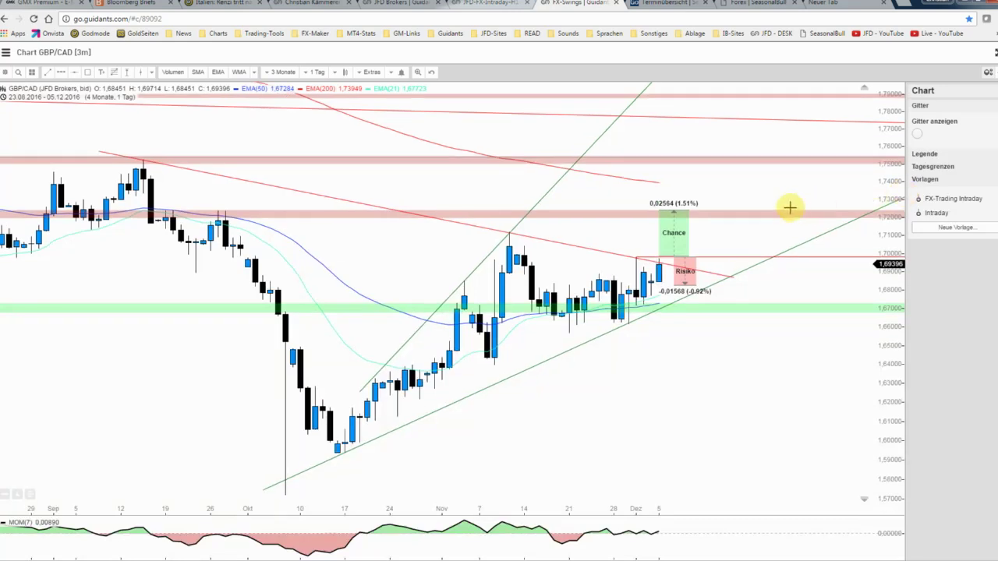
pyautogui.moveTo(790, 207); pyautogui.dragTo(803, 187)
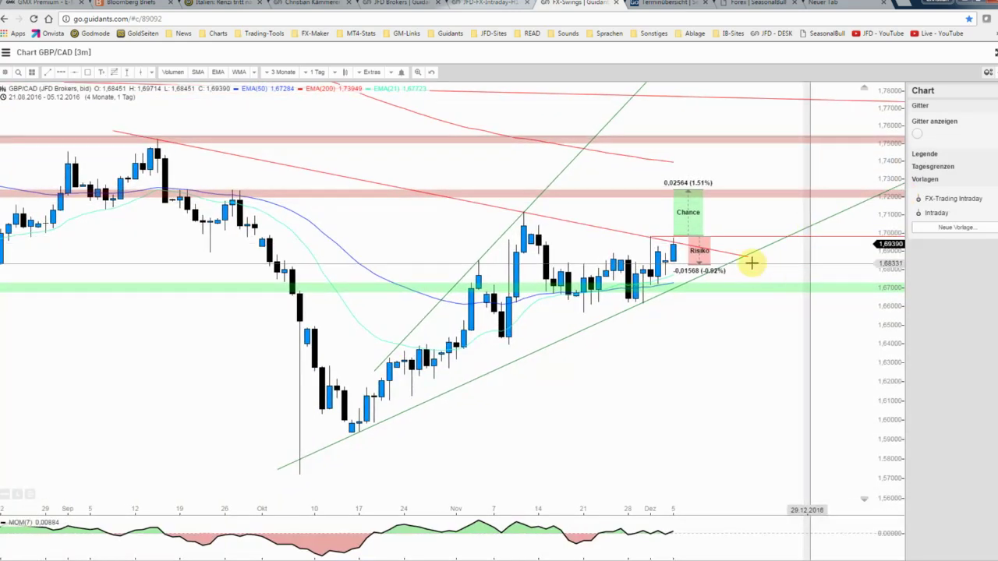
pyautogui.click(688, 212)
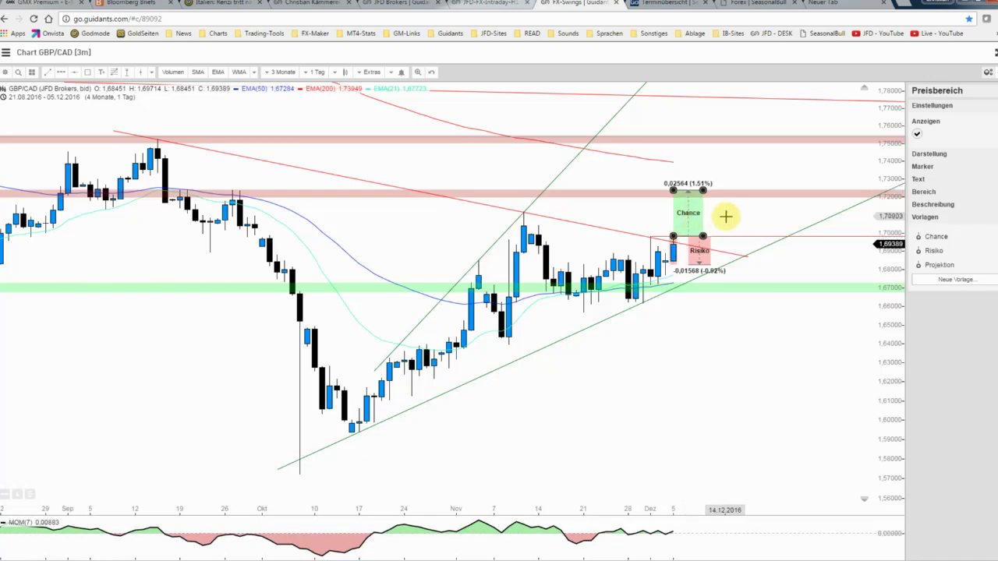
pyautogui.click(74, 72)
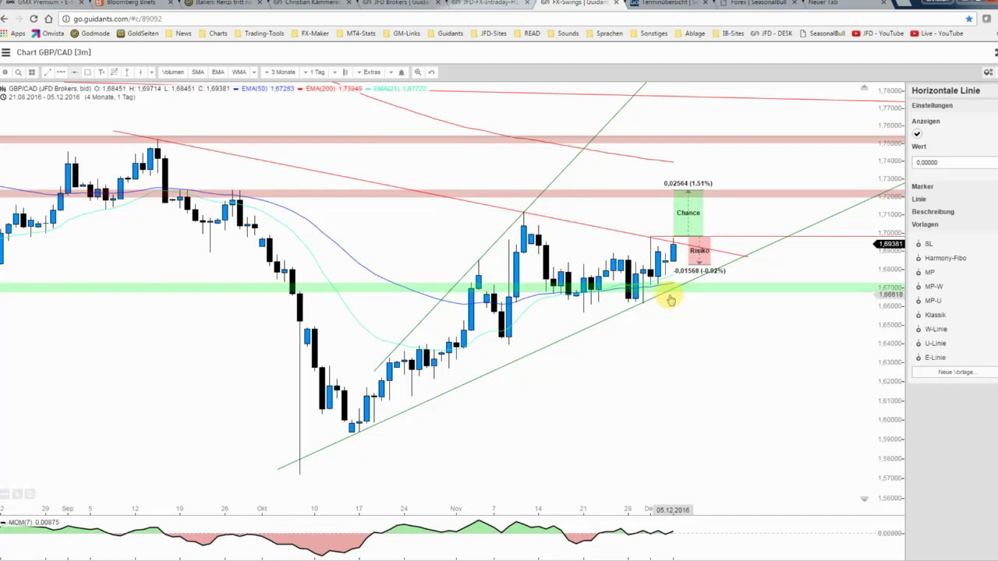
pyautogui.click(664, 295)
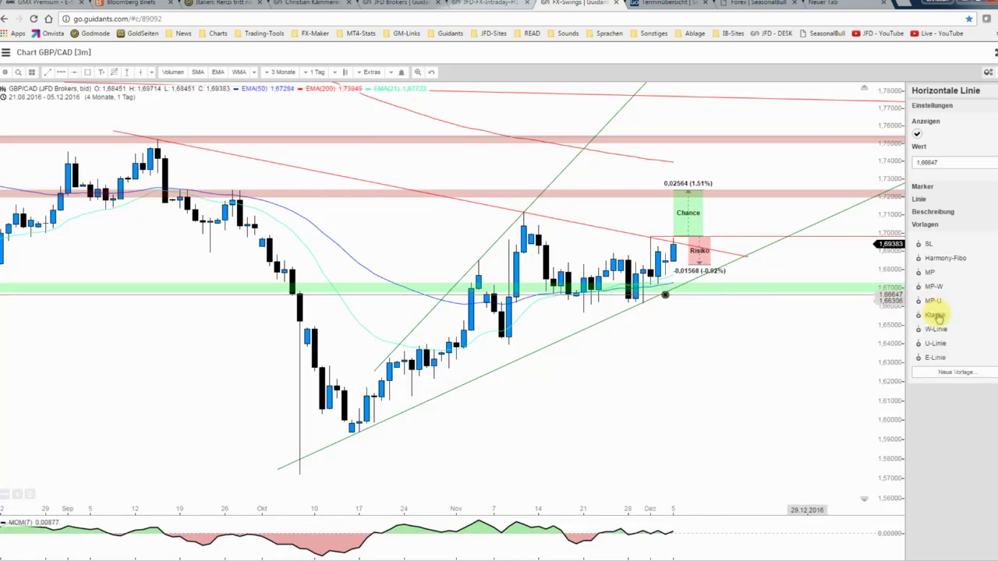
pyautogui.click(929, 244)
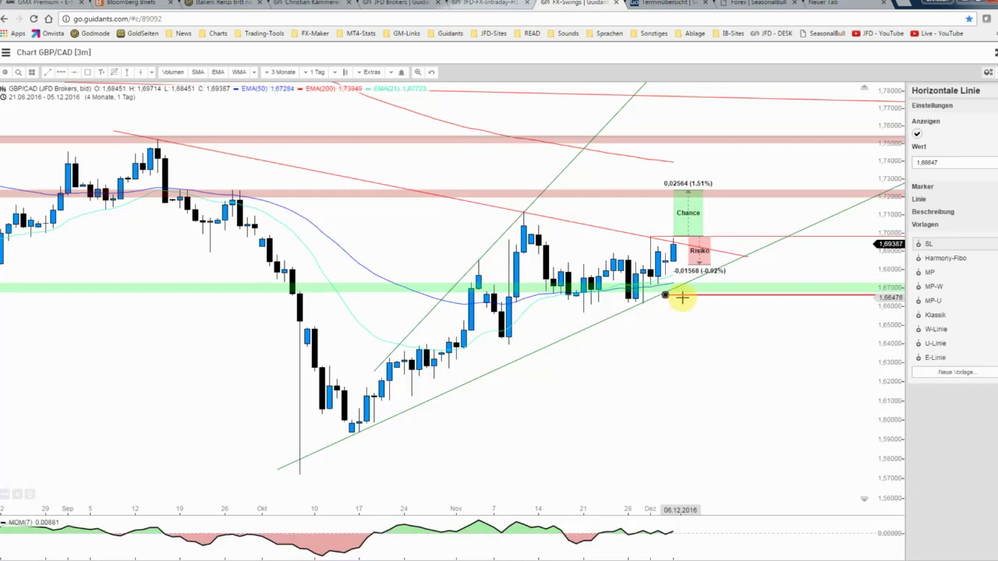
pyautogui.moveTo(681, 297); pyautogui.dragTo(683, 293)
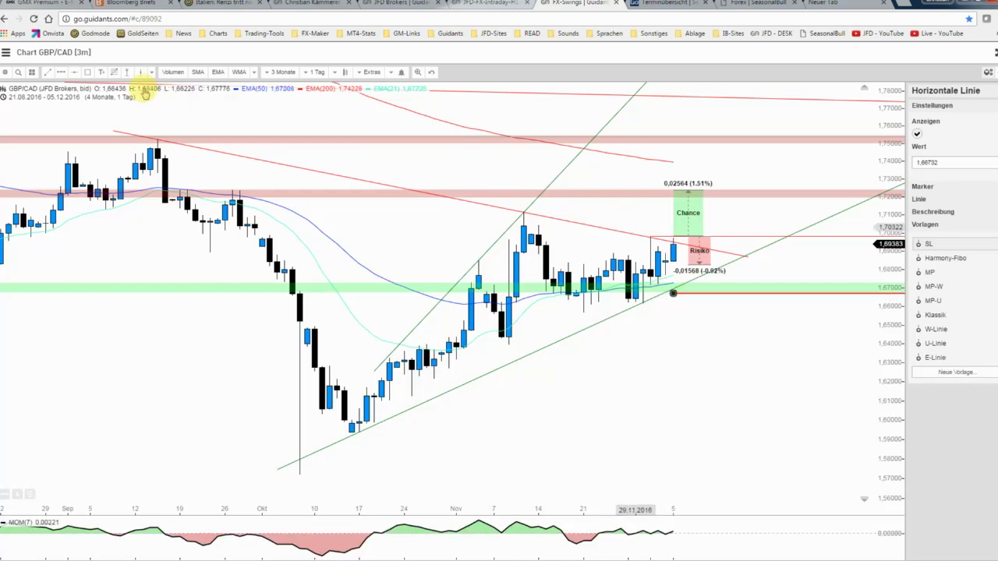
# Step: Measure a new range from the entry down to the stop line and style it as Risiko
pyautogui.click(717, 241)
pyautogui.moveTo(718, 242); pyautogui.dragTo(746, 299)
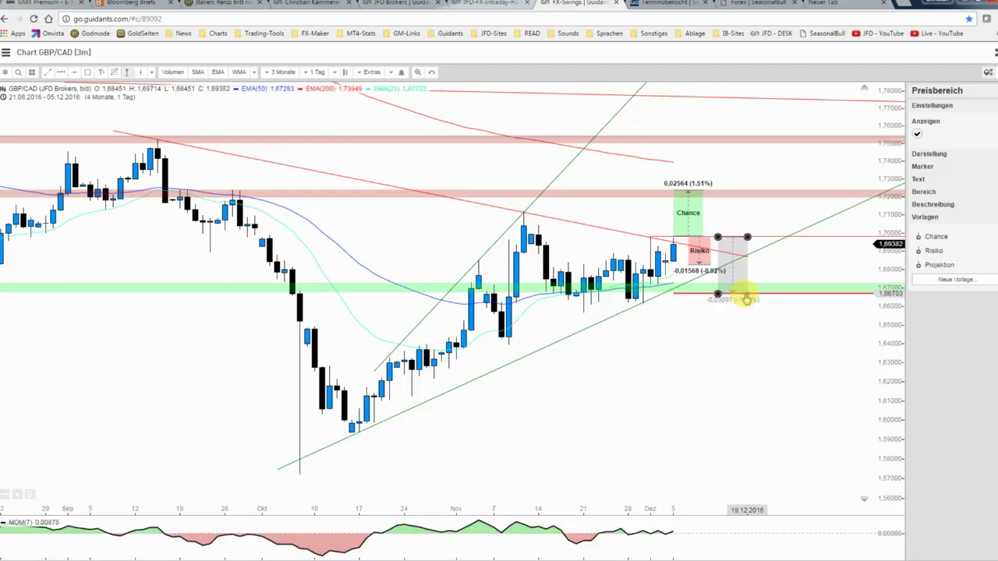
pyautogui.click(932, 250)
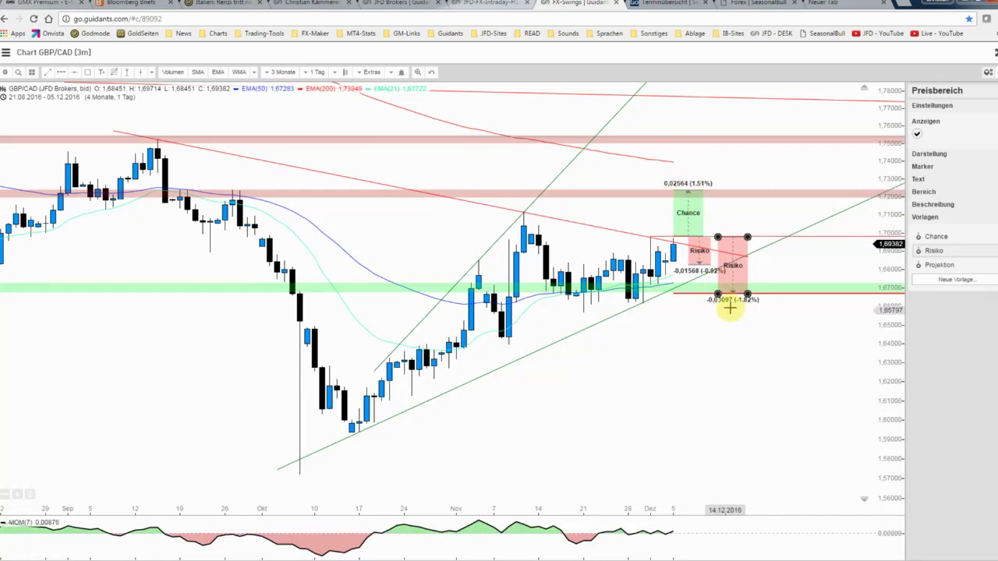
# Step: Delete the extra Risiko box so only one Chance and one Risiko box remain
pyautogui.moveTo(747, 296); pyautogui.dragTo(749, 296)
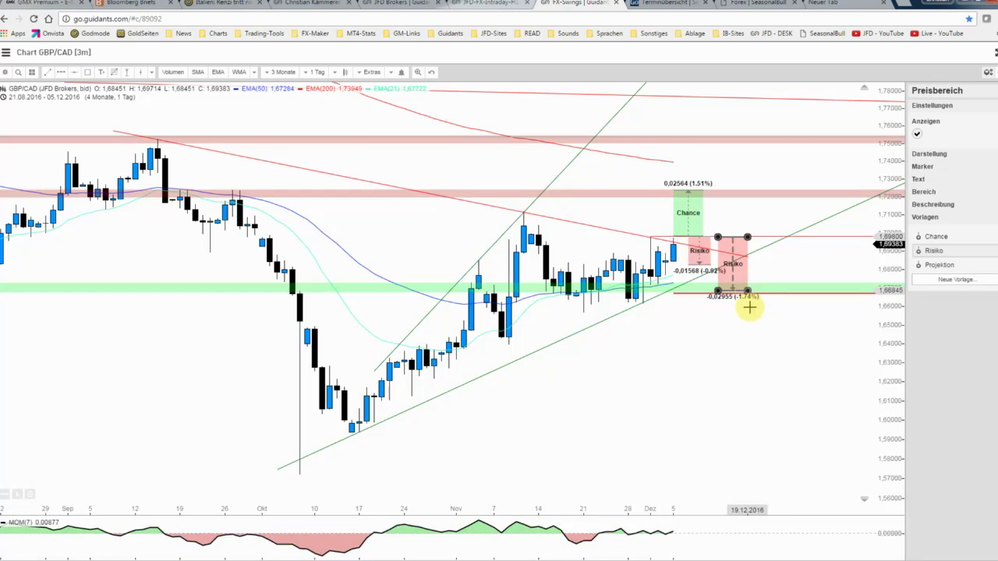
pyautogui.click(749, 315)
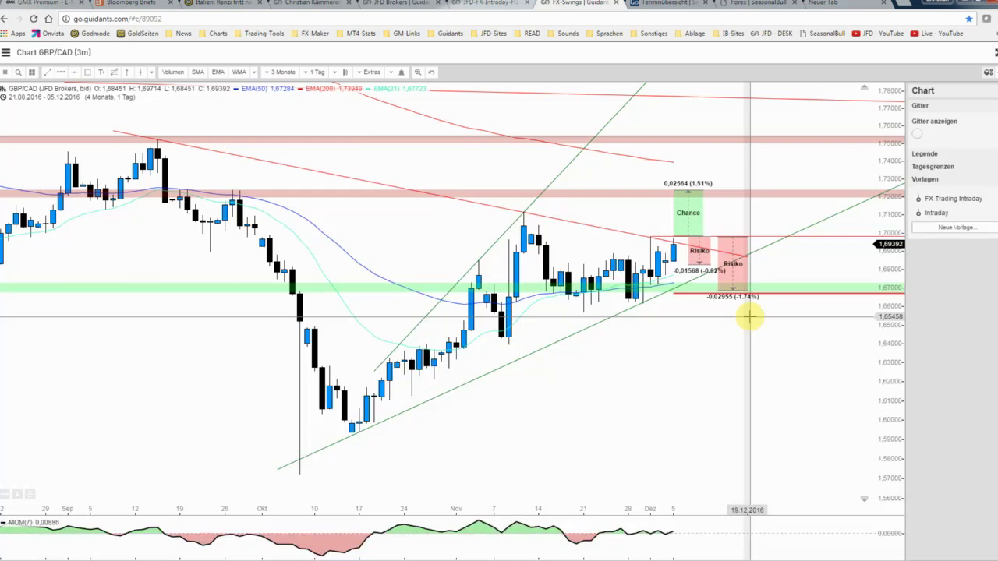
pyautogui.rightClick(732, 277)
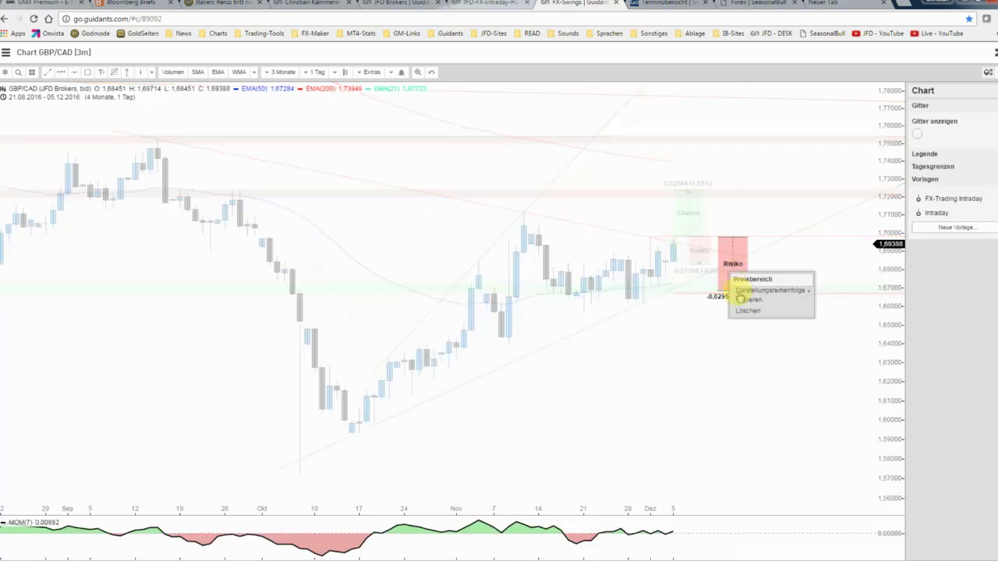
pyautogui.click(742, 312)
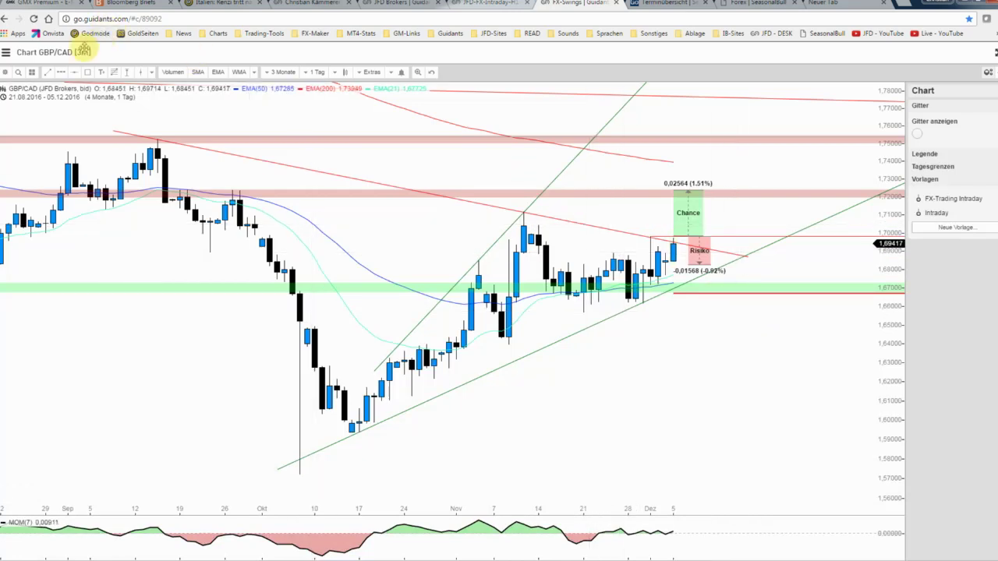
# Step: Draw a Pfad from the entry level up through the Chance box, ending with a downward leg
pyautogui.click(62, 73)
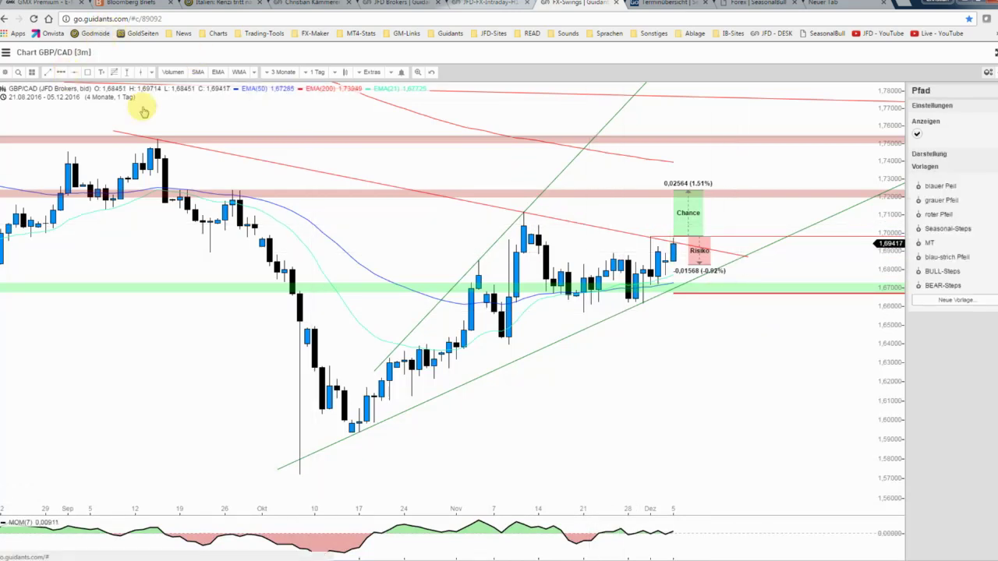
pyautogui.click(681, 233)
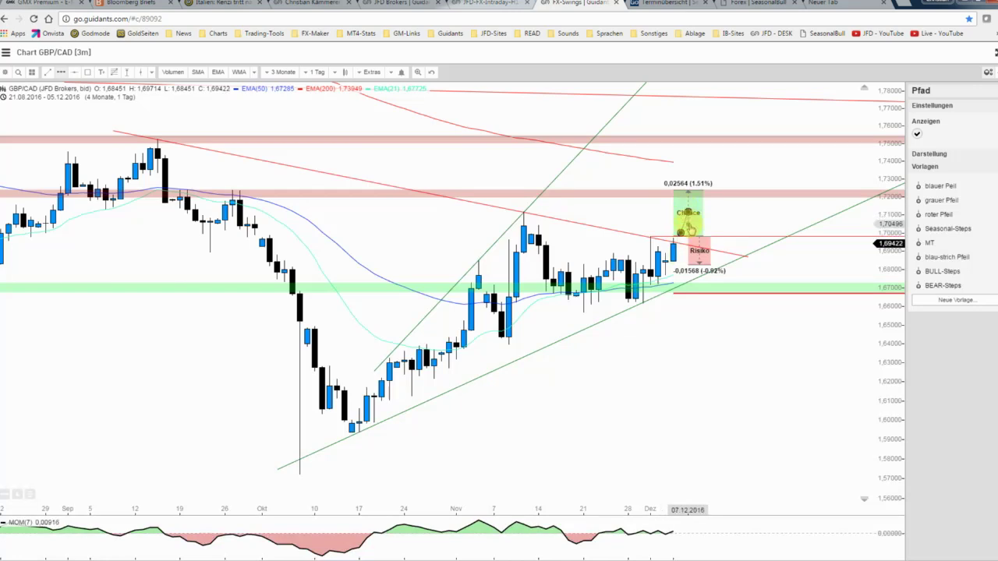
pyautogui.click(695, 224)
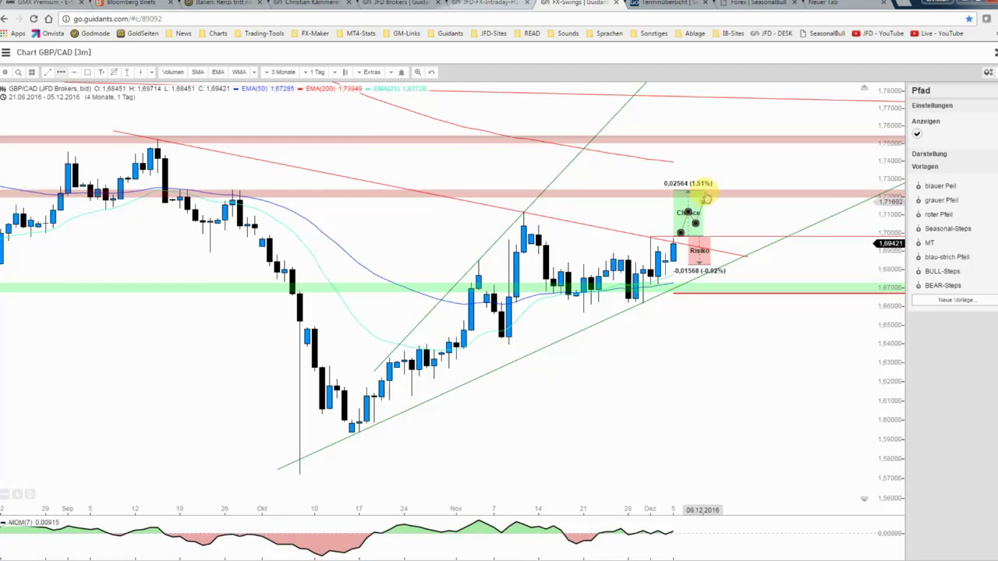
pyautogui.click(709, 190)
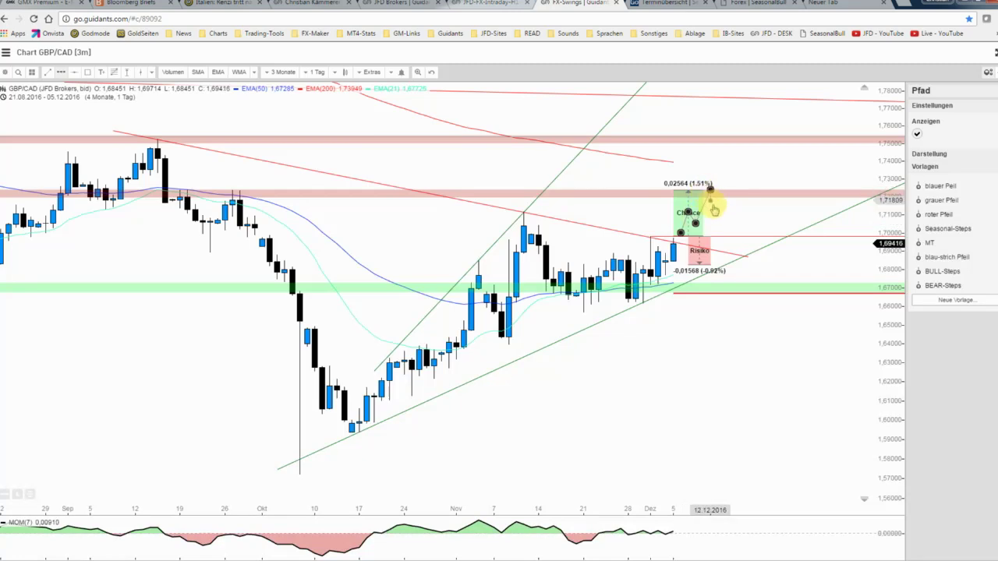
pyautogui.doubleClick(717, 208)
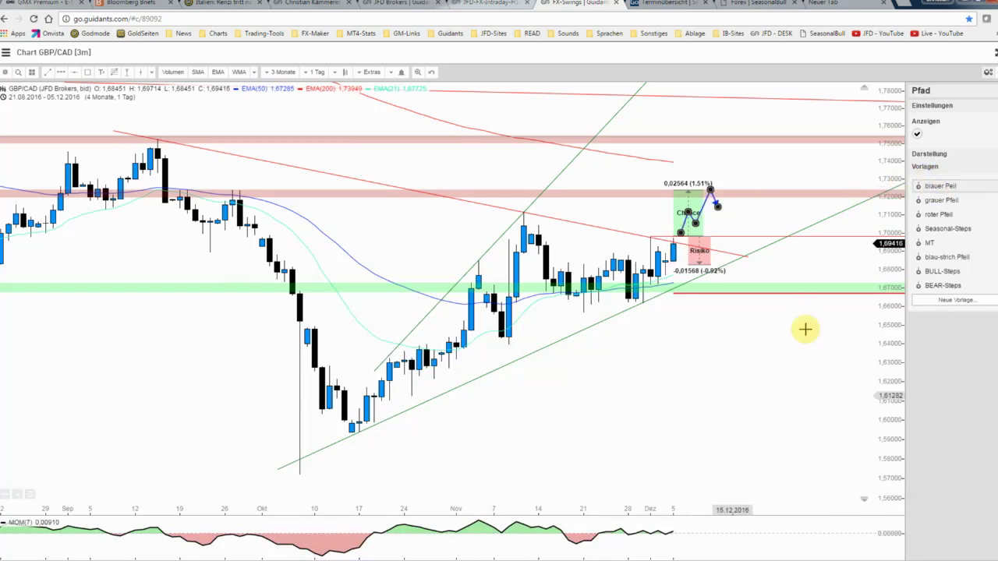
# Step: Untick Pfeil anzeigen to remove the path's arrowhead, then zoom the chart to 3 months
pyautogui.click(927, 154)
pyautogui.click(918, 209)
pyautogui.scroll(1, 772, 171)
pyautogui.scroll(1, 780, 175)
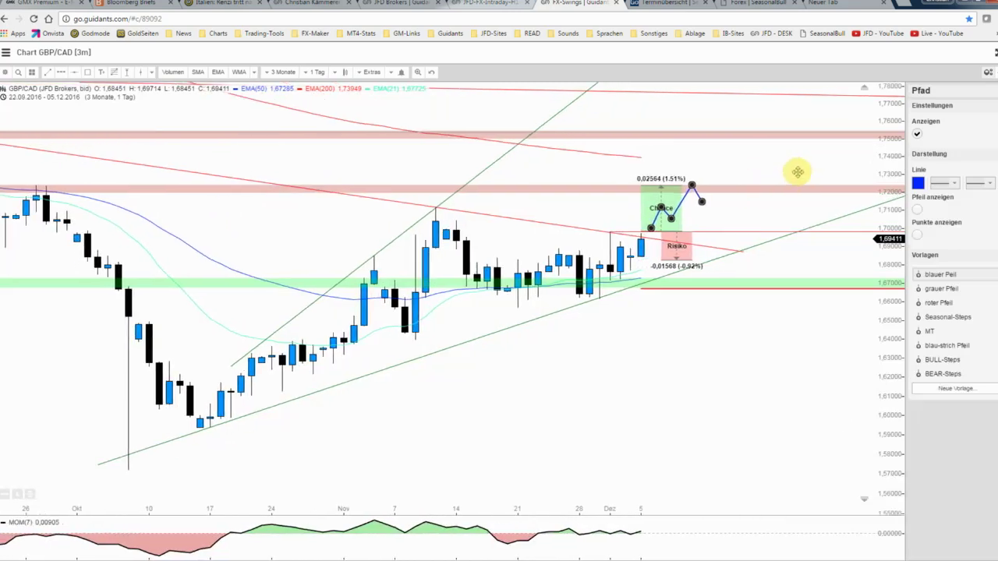
pyautogui.scroll(1, 797, 172)
pyautogui.scroll(1, 789, 159)
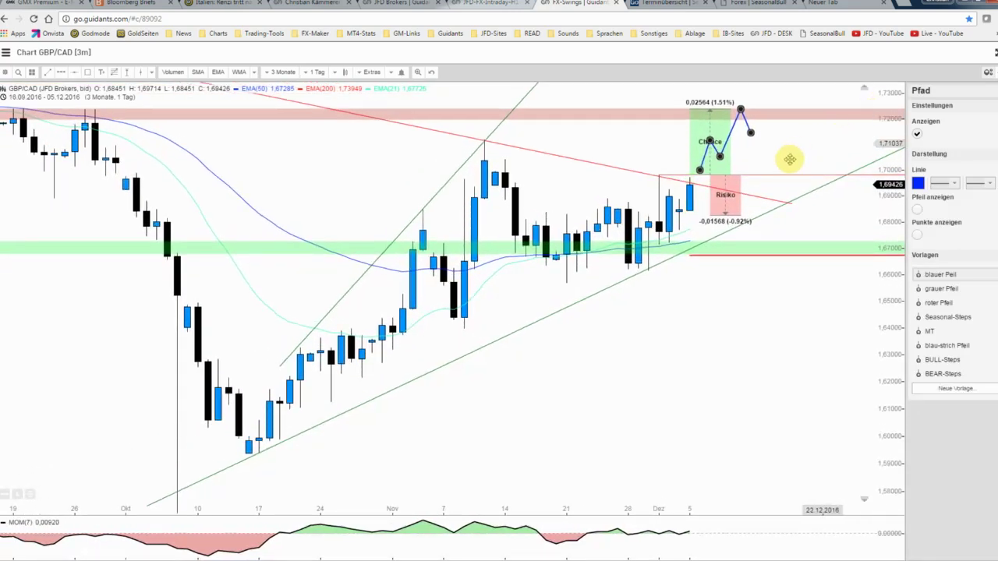
pyautogui.scroll(-2, 789, 159)
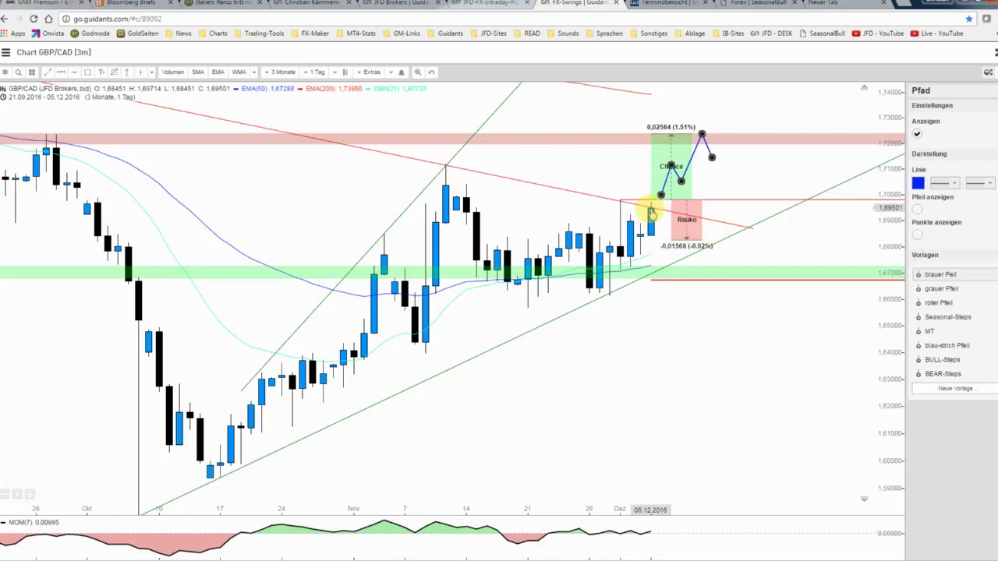
# Step: In Terminübersicht, show the Wirtschaftsdaten for 7 December 2016
pyautogui.click(662, 3)
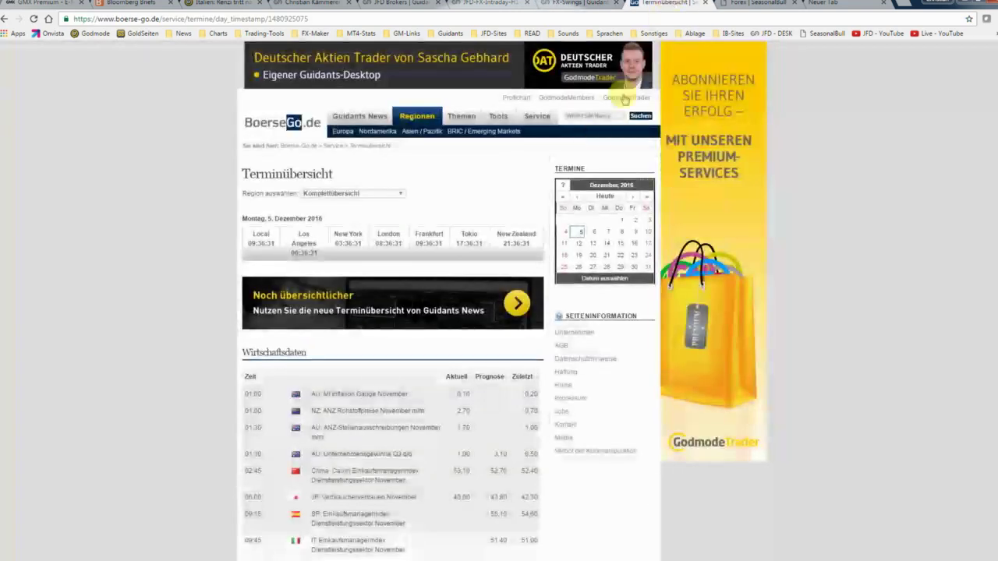
pyautogui.scroll(-3, 522, 304)
pyautogui.scroll(-1, 483, 327)
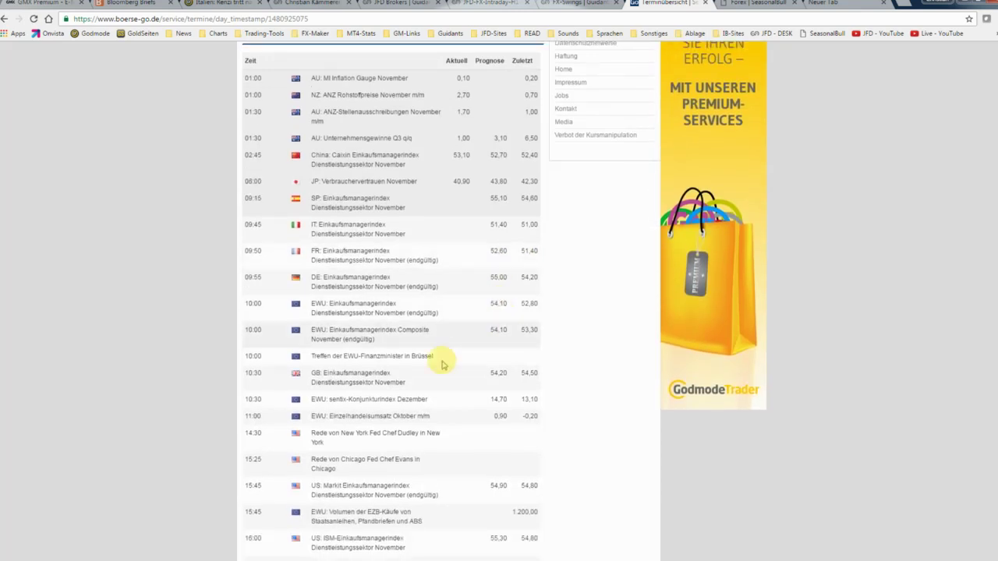
pyautogui.moveTo(441, 383); pyautogui.dragTo(372, 380)
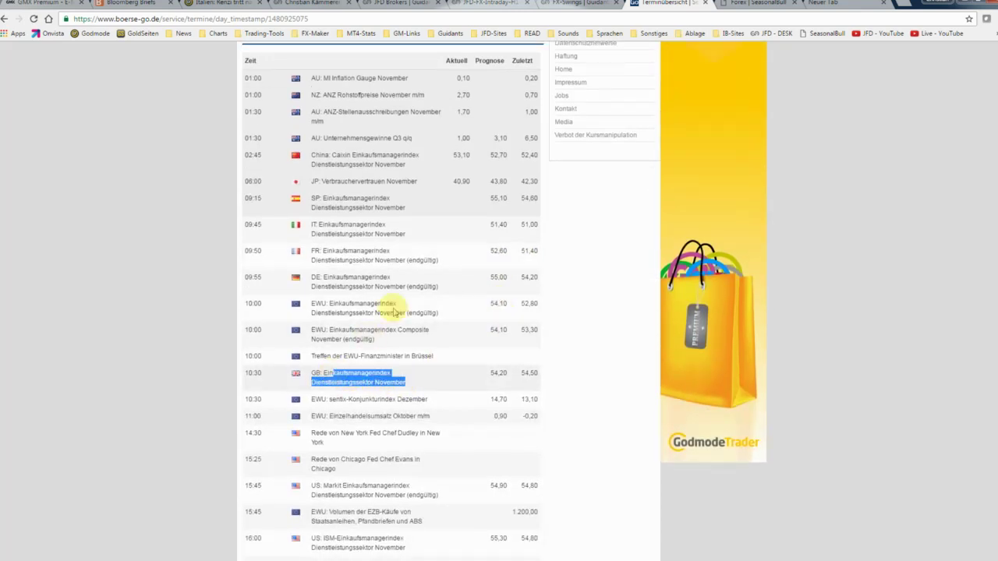
pyautogui.scroll(3, 460, 276)
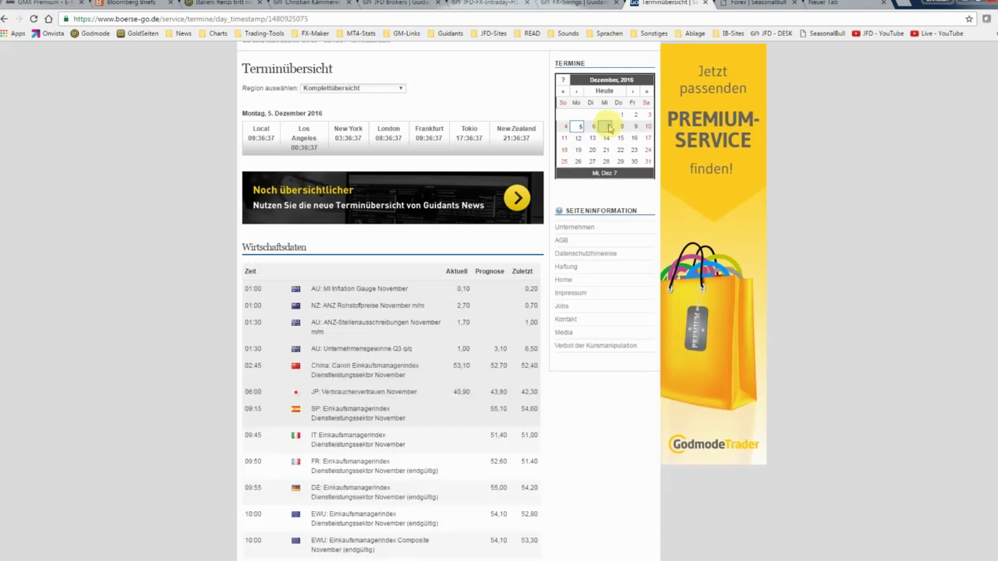
pyautogui.click(608, 120)
# Step: Highlight the GB Industrieproduktion and NIESR BIP-Schätzung entries
pyautogui.scroll(-3, 348, 379)
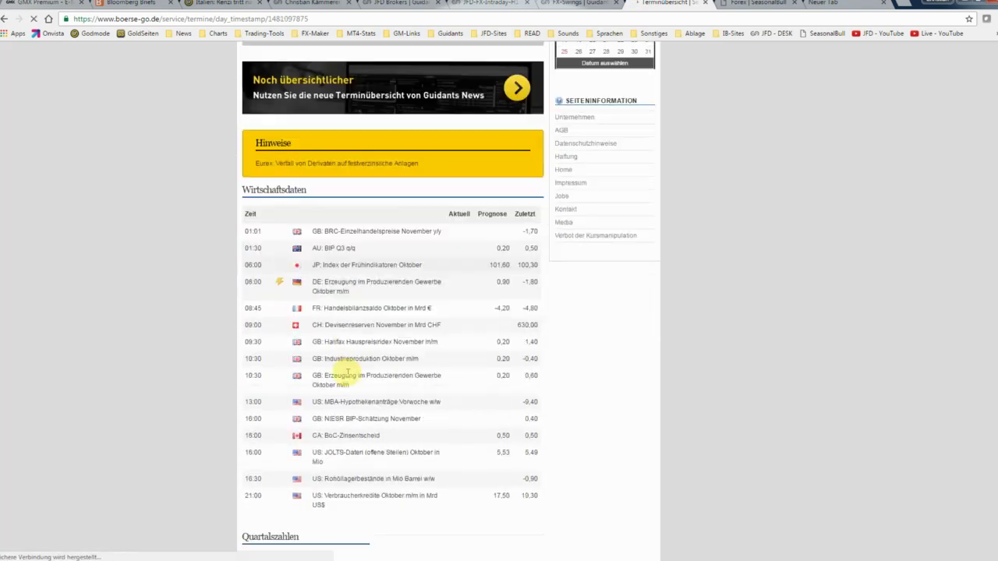
pyautogui.moveTo(354, 384); pyautogui.dragTo(269, 340)
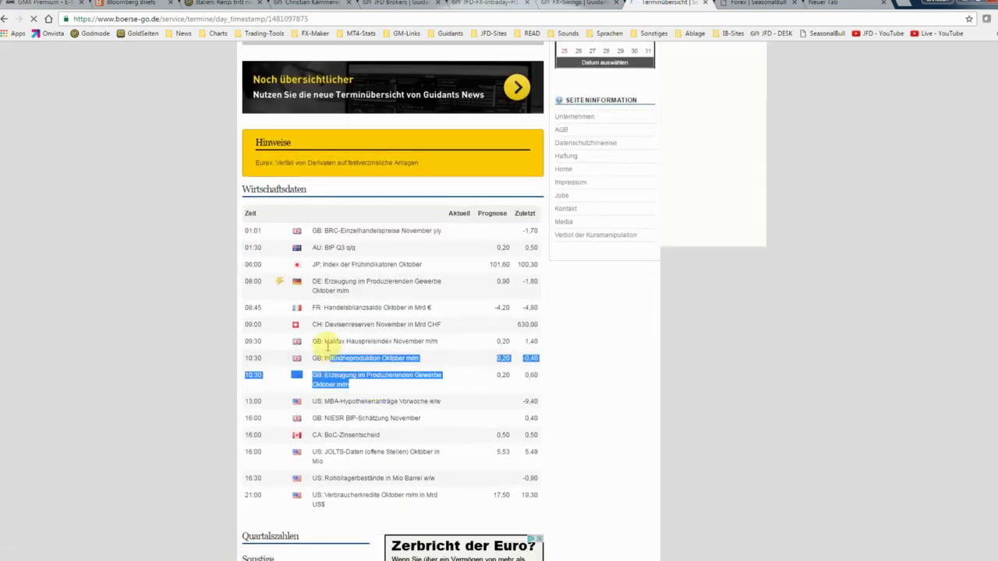
pyautogui.click(356, 364)
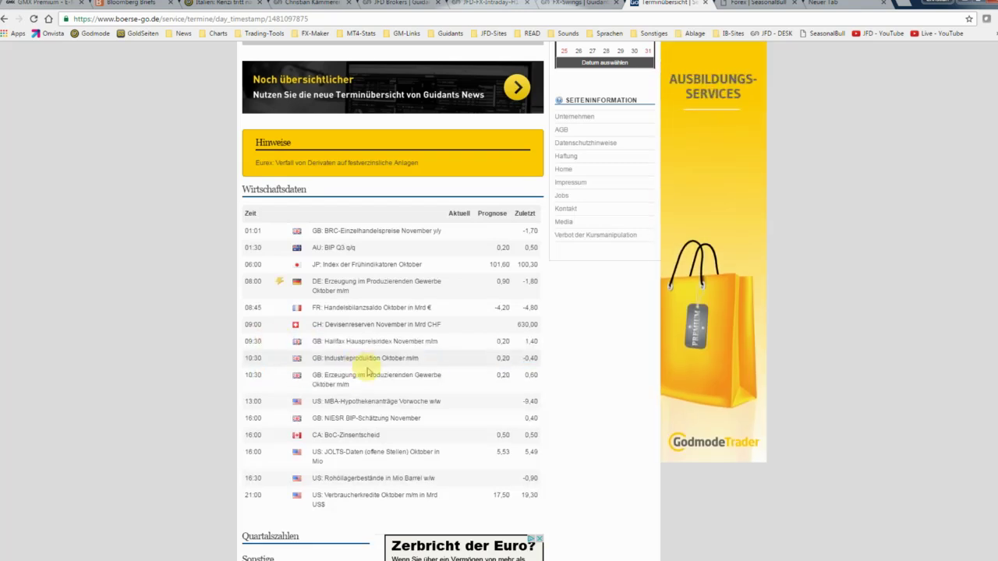
pyautogui.moveTo(435, 419); pyautogui.dragTo(333, 419)
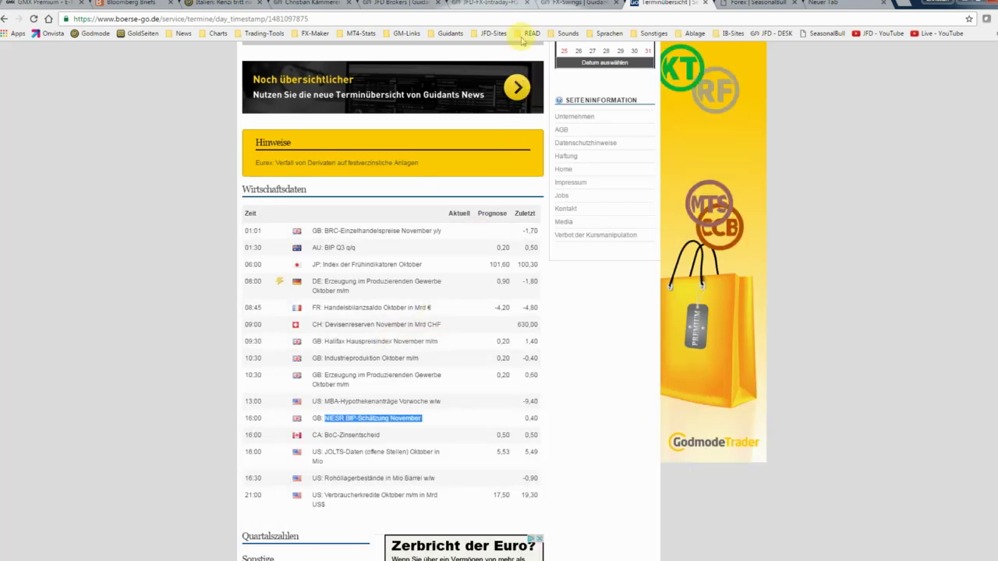
# Step: Nudge the blue path left to start at the last candle, then bring up the Objekte panel
pyautogui.click(559, 6)
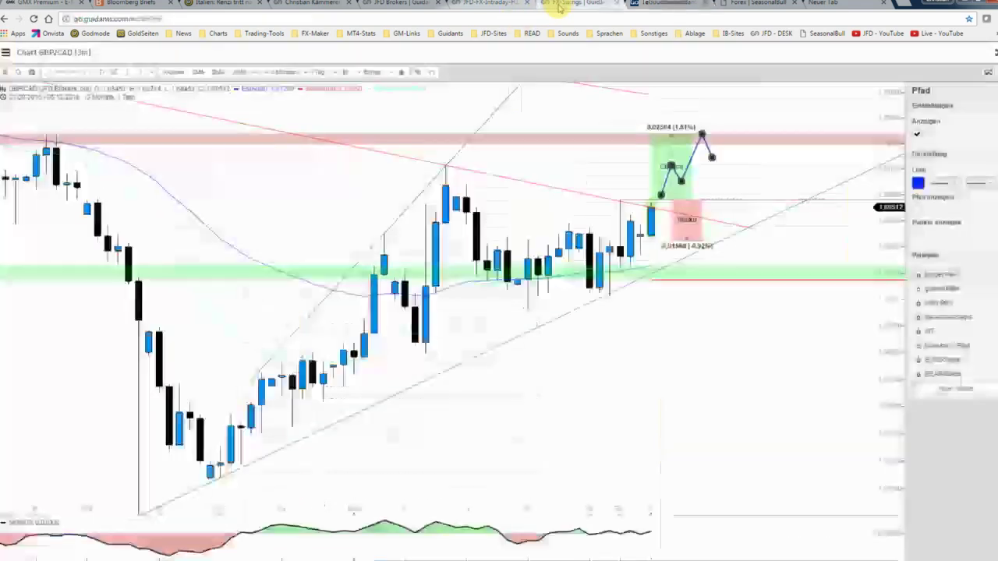
pyautogui.click(647, 298)
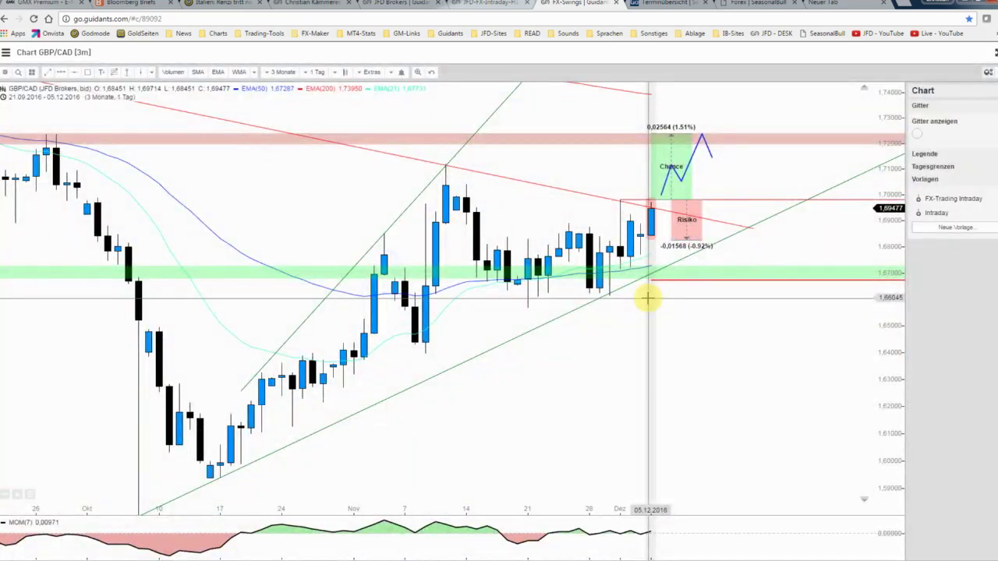
pyautogui.click(698, 151)
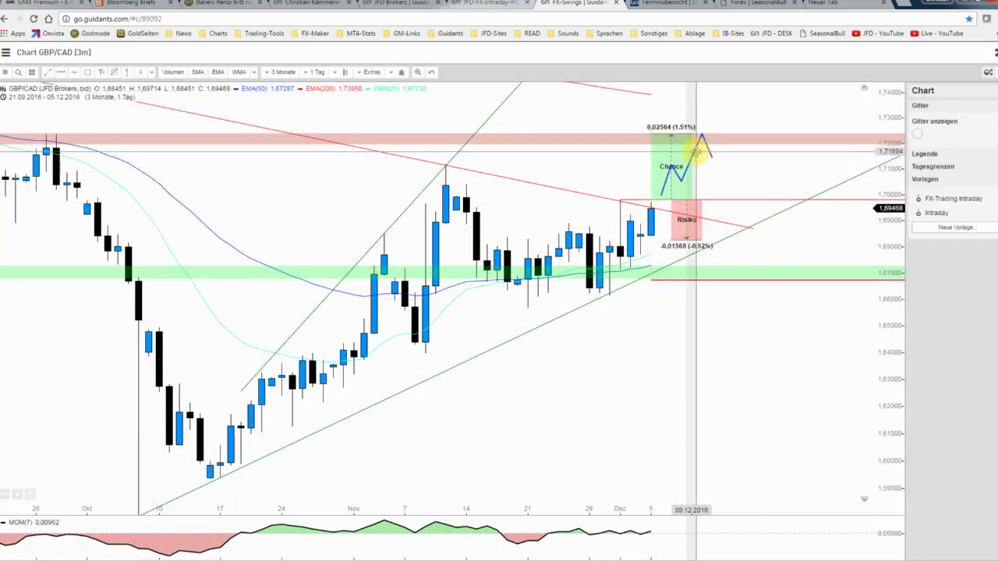
pyautogui.moveTo(690, 151); pyautogui.dragTo(681, 151)
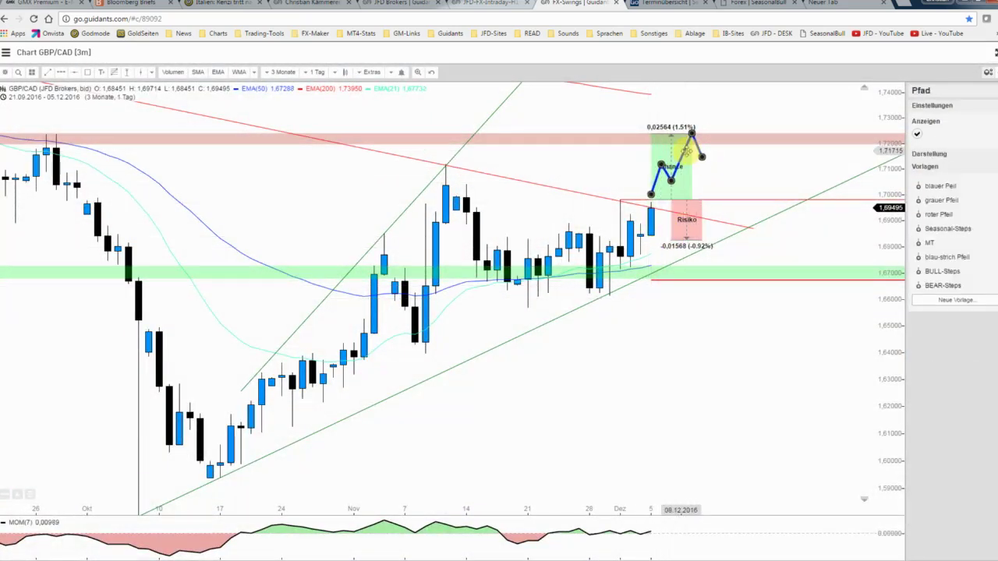
pyautogui.click(710, 178)
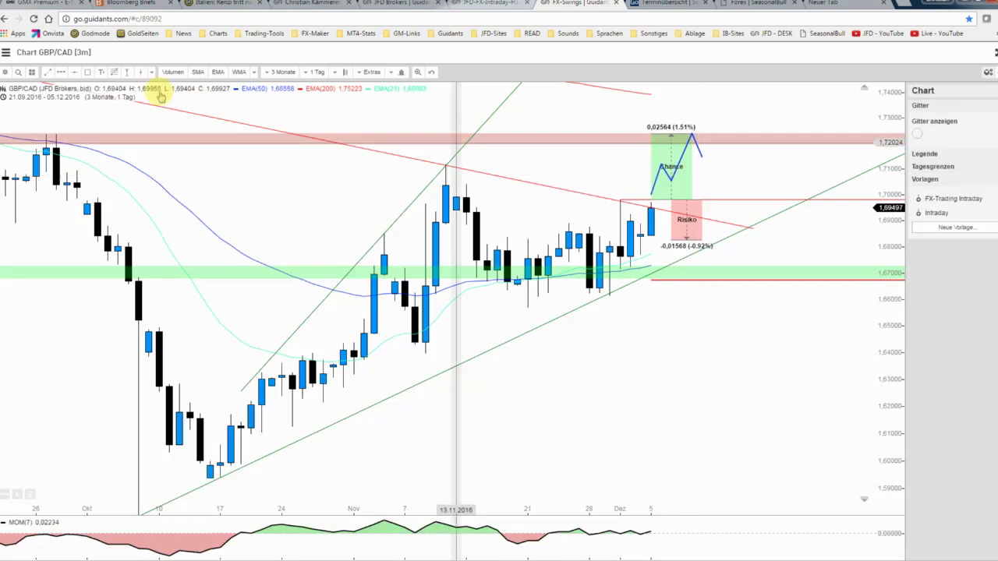
pyautogui.click(61, 71)
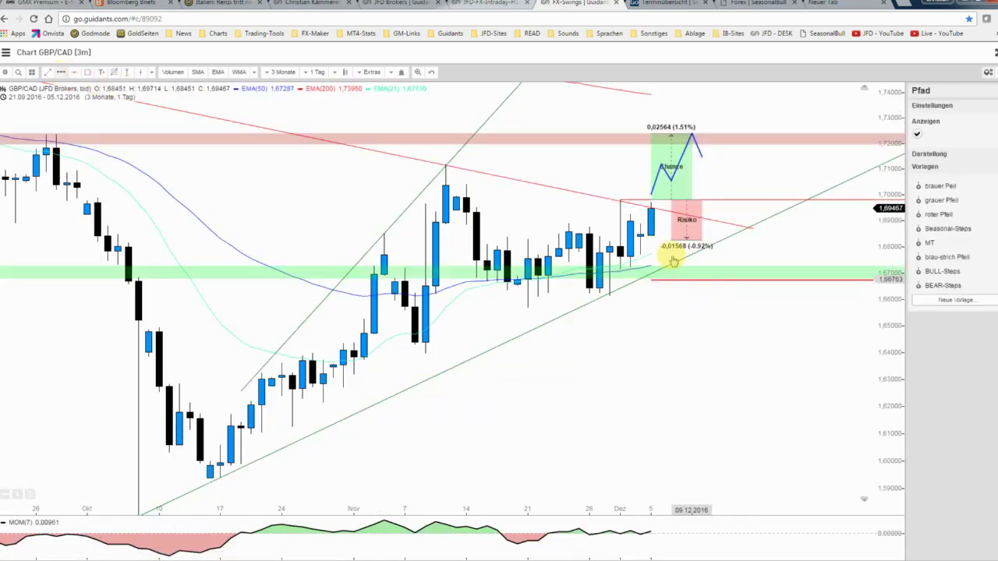
pyautogui.press('Escape')
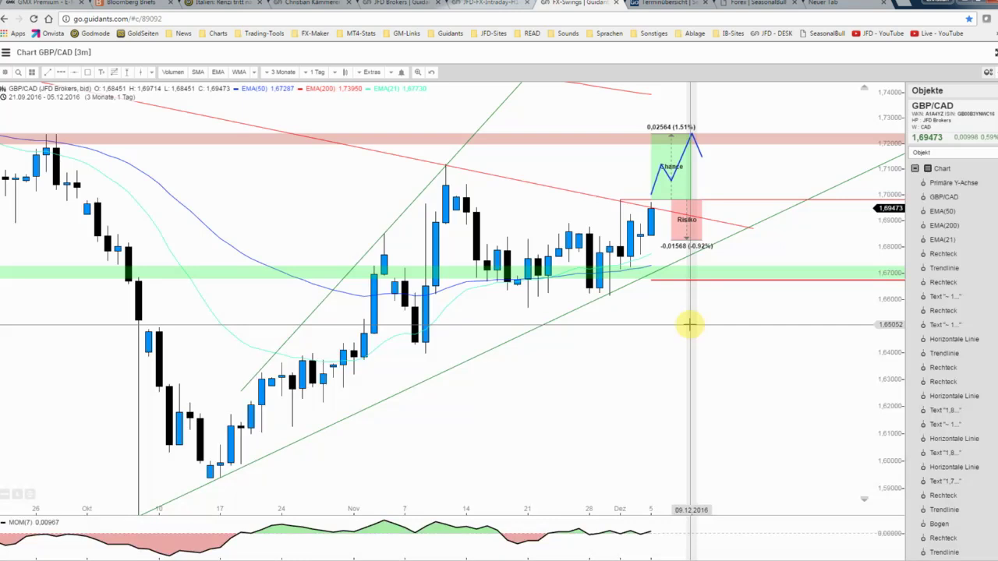